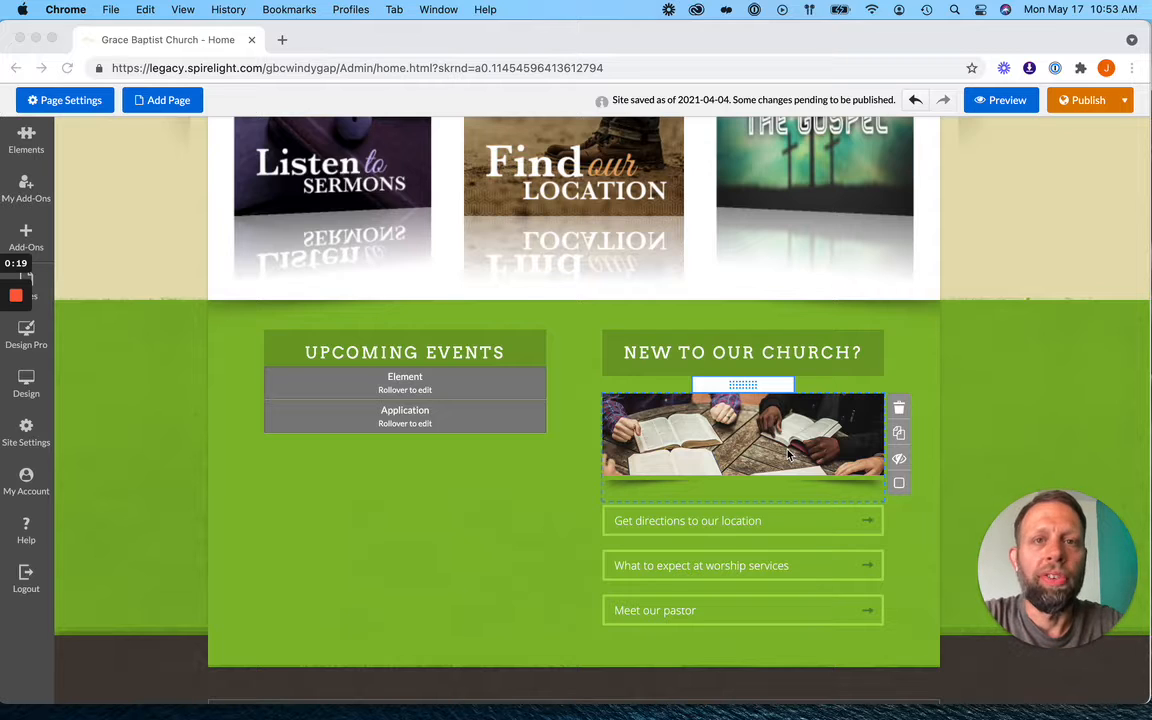
Open the News and Events options of the application block in the Upcoming Events section
click(788, 454)
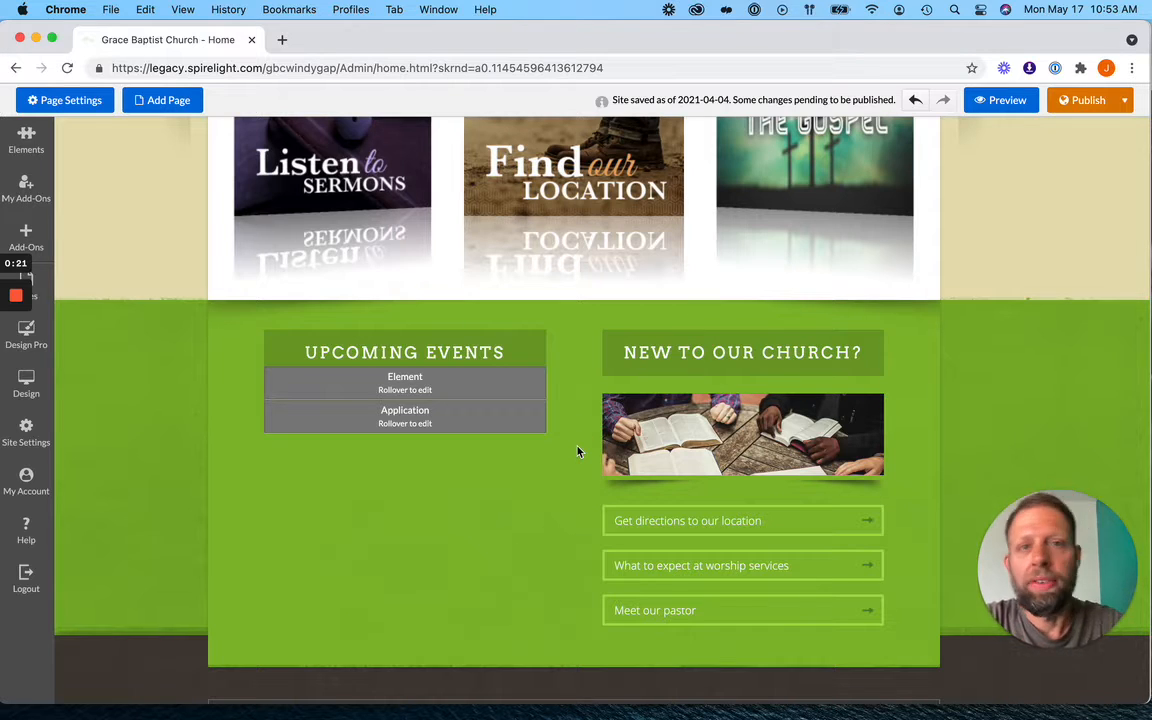
mouse_move(546, 417)
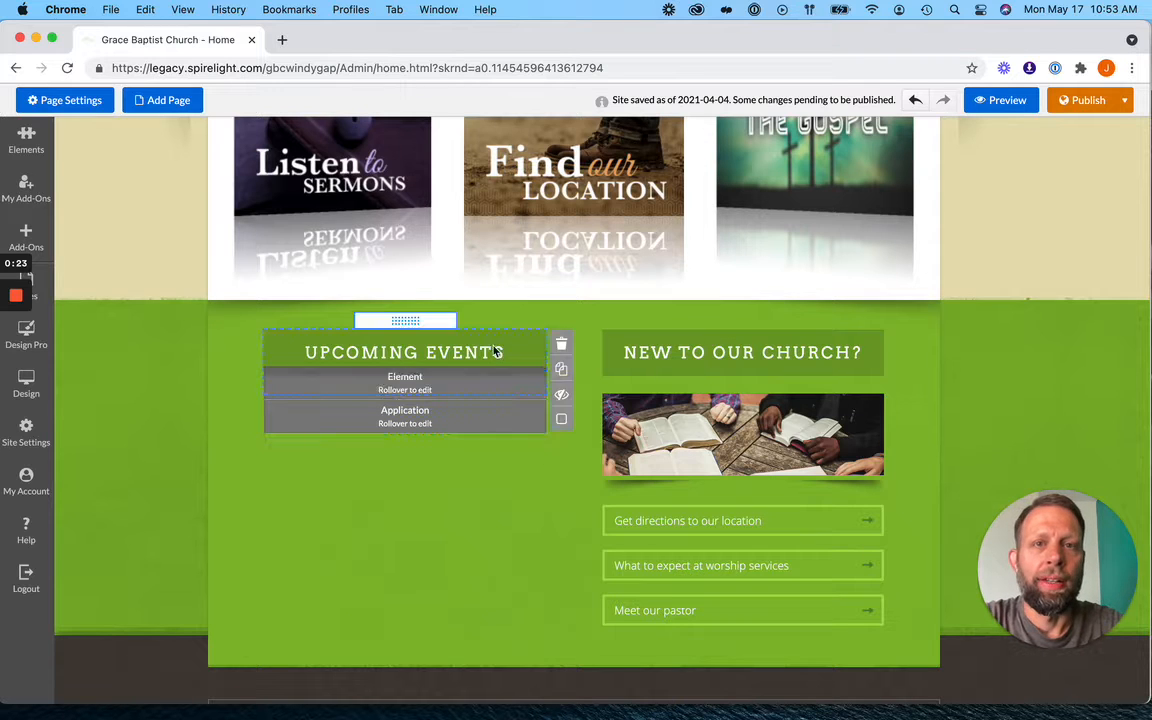
mouse_move(614, 456)
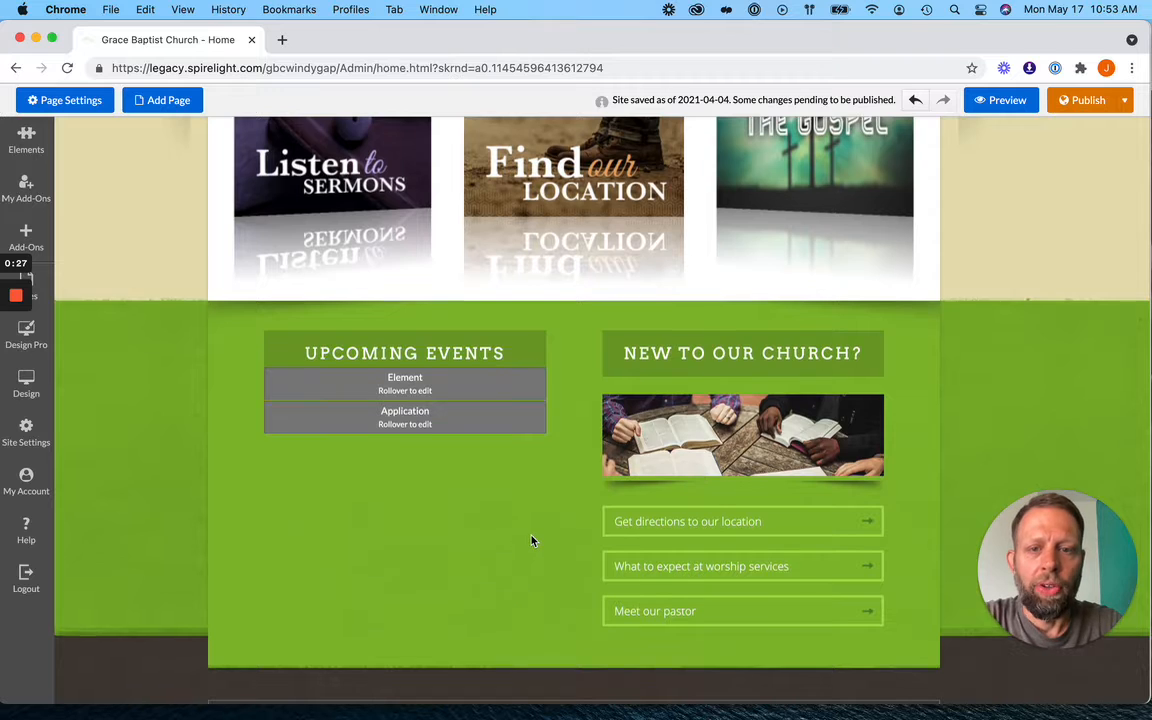
scroll(532, 540, down, 1)
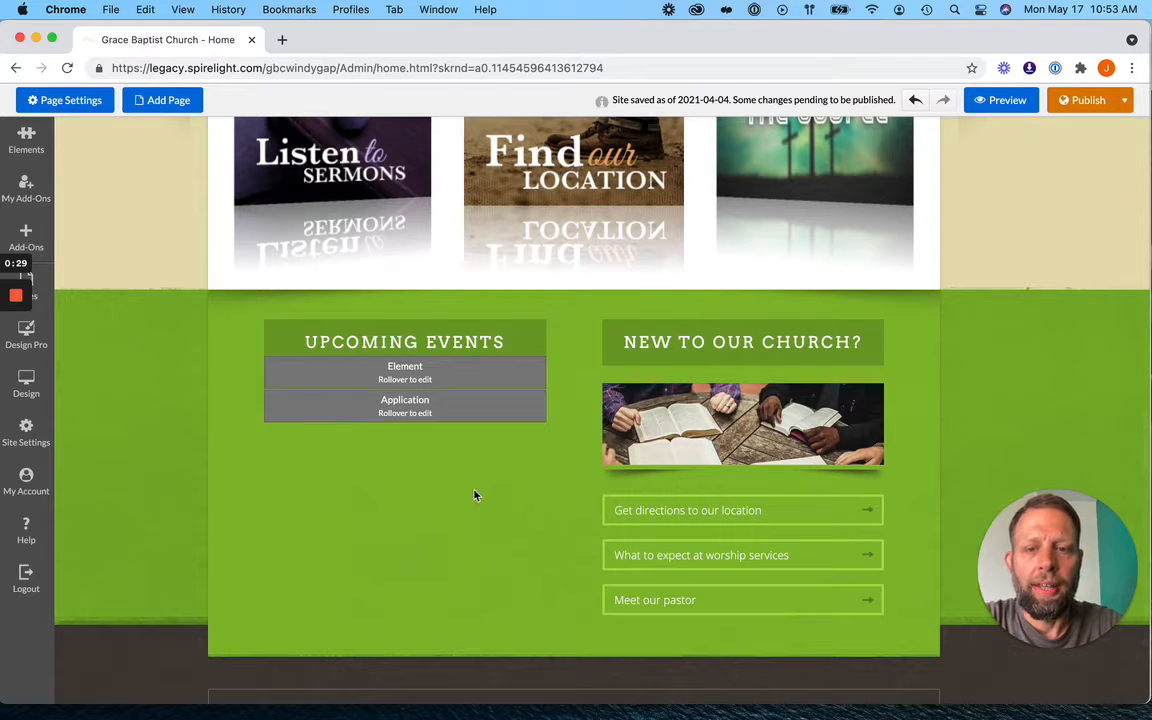
double_click(405, 372)
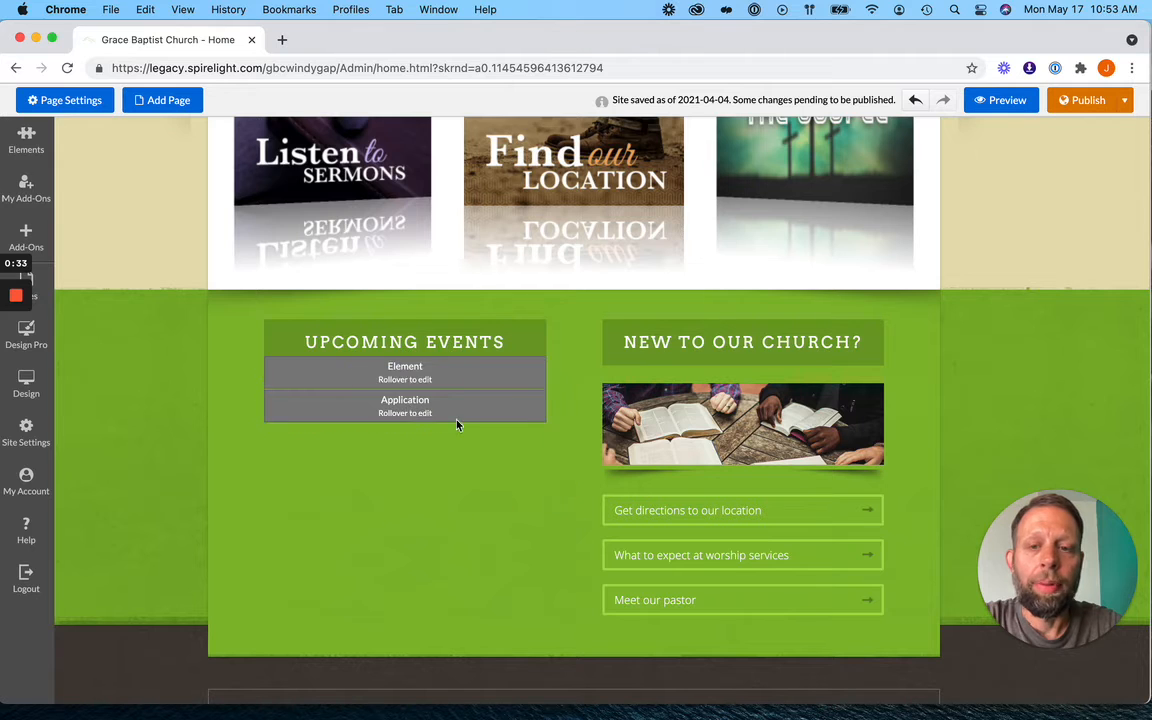
double_click(405, 372)
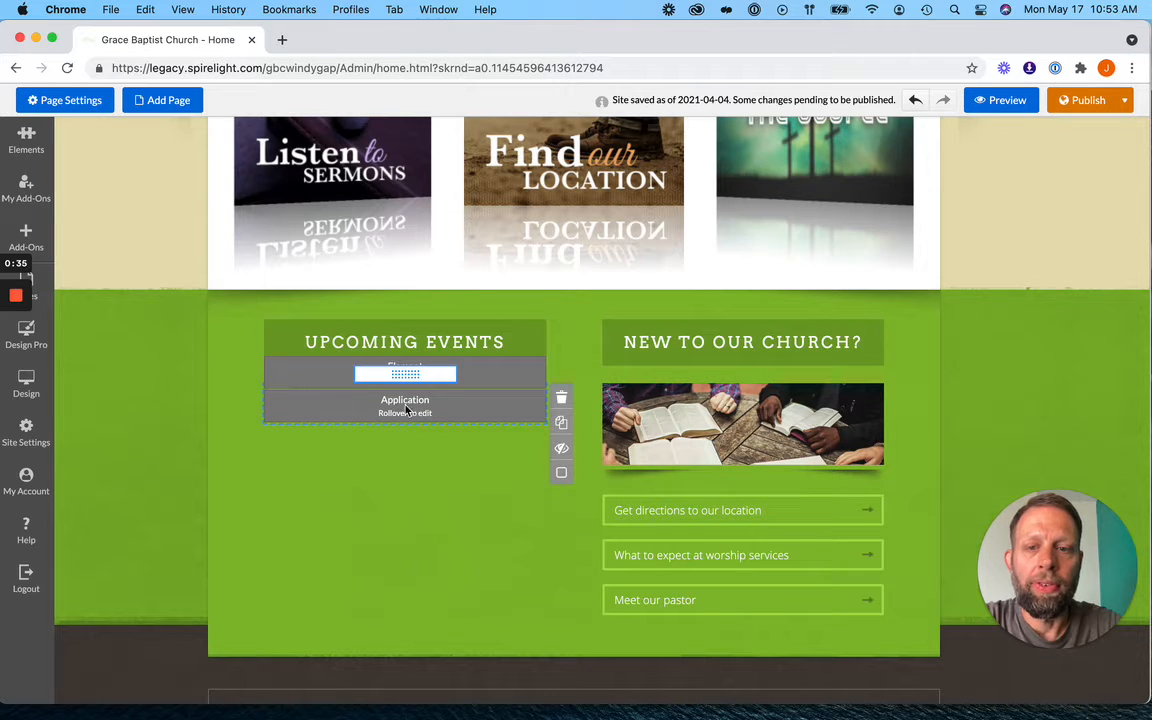
click(417, 415)
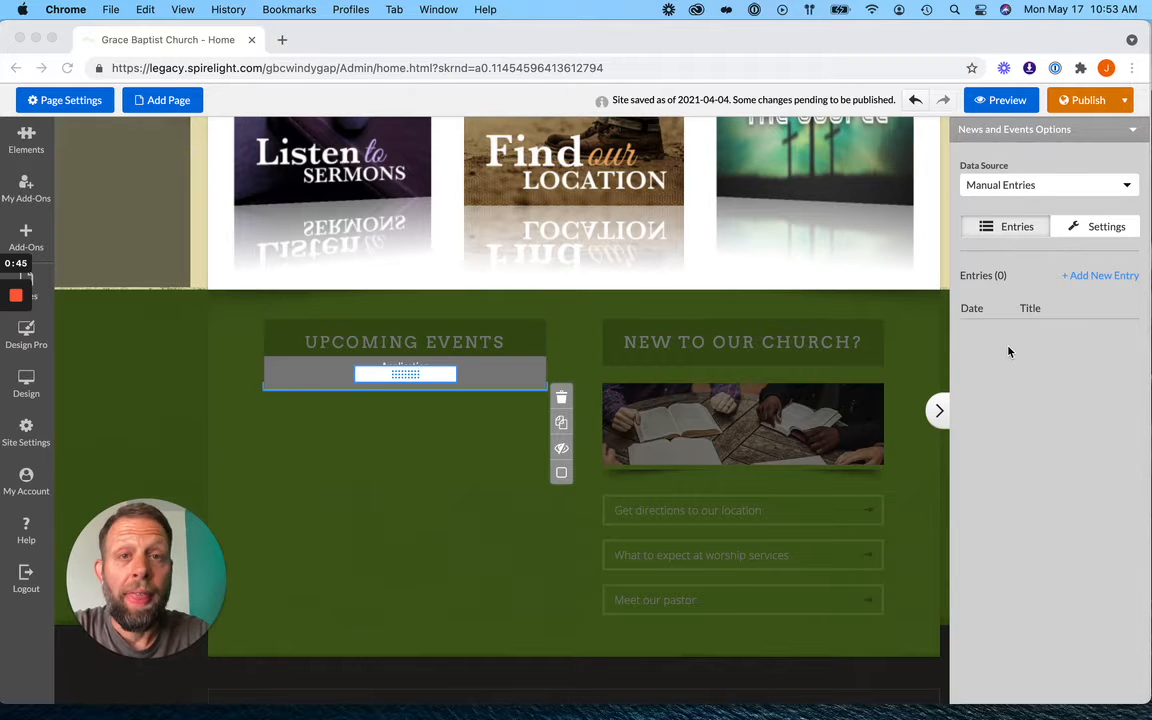
In the display preferences, limit the events list to show the first 3 entries
click(1104, 229)
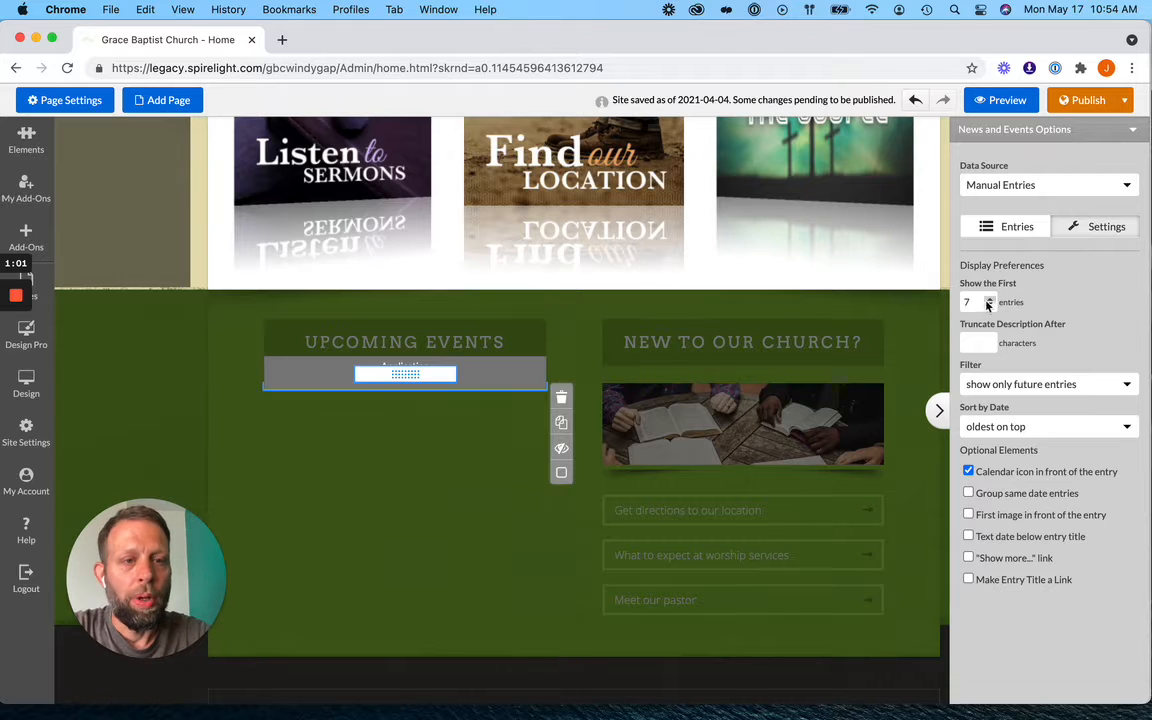
click(988, 299)
click(989, 306)
click(989, 306)
click(989, 306)
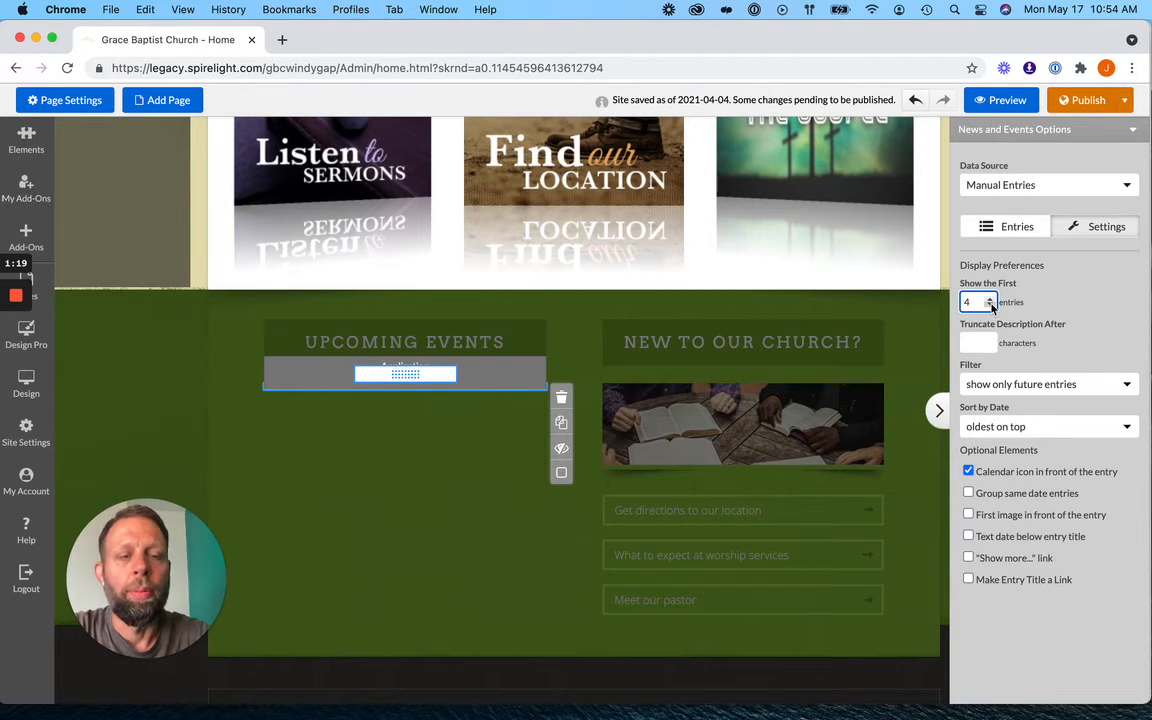
click(991, 306)
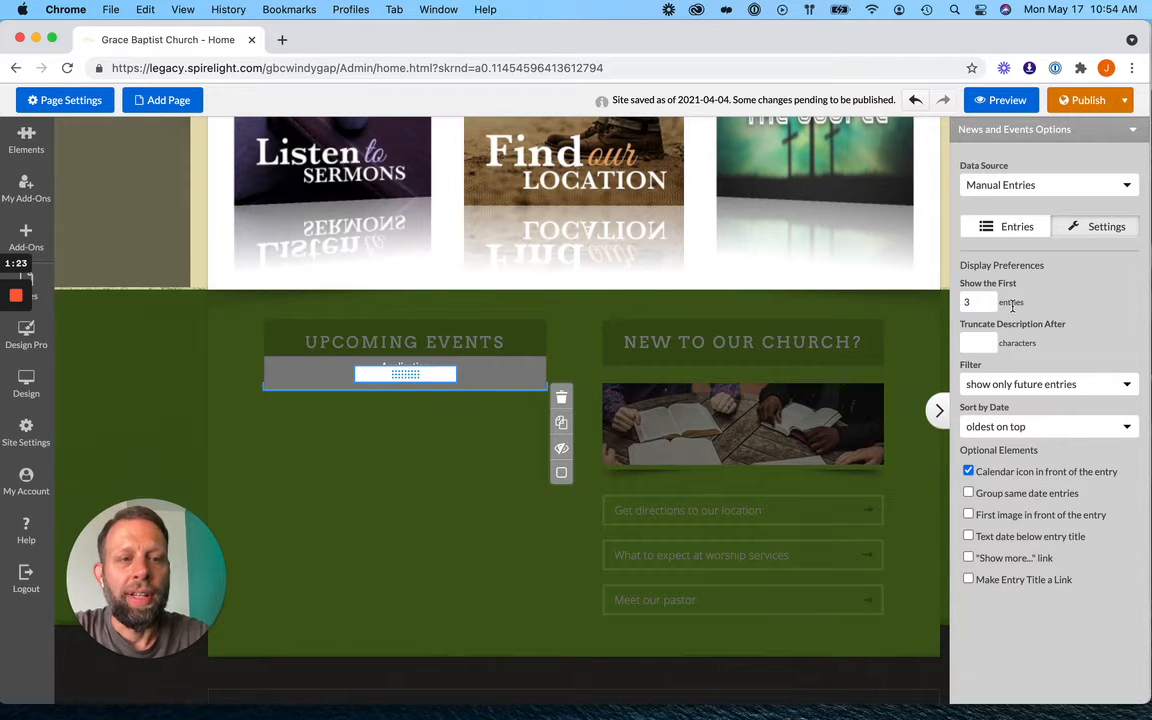
Review the entry filter choices and keep "show only future entries" selected
scroll(1000, 320, down, 1)
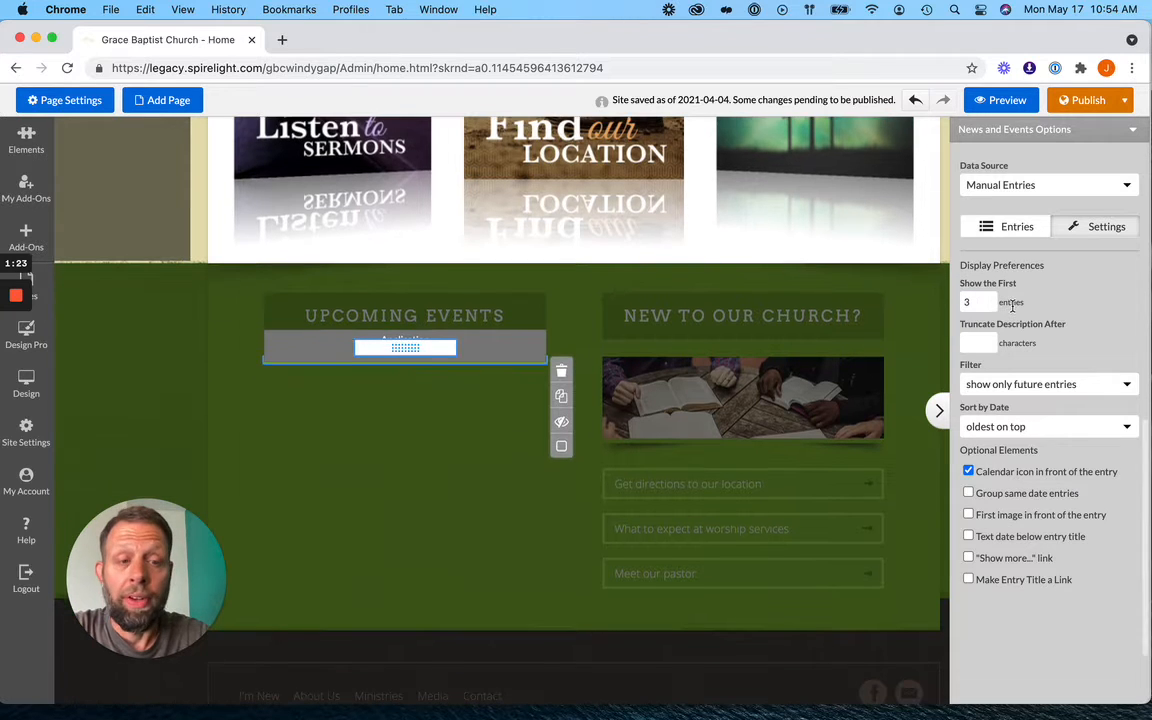
click(1045, 385)
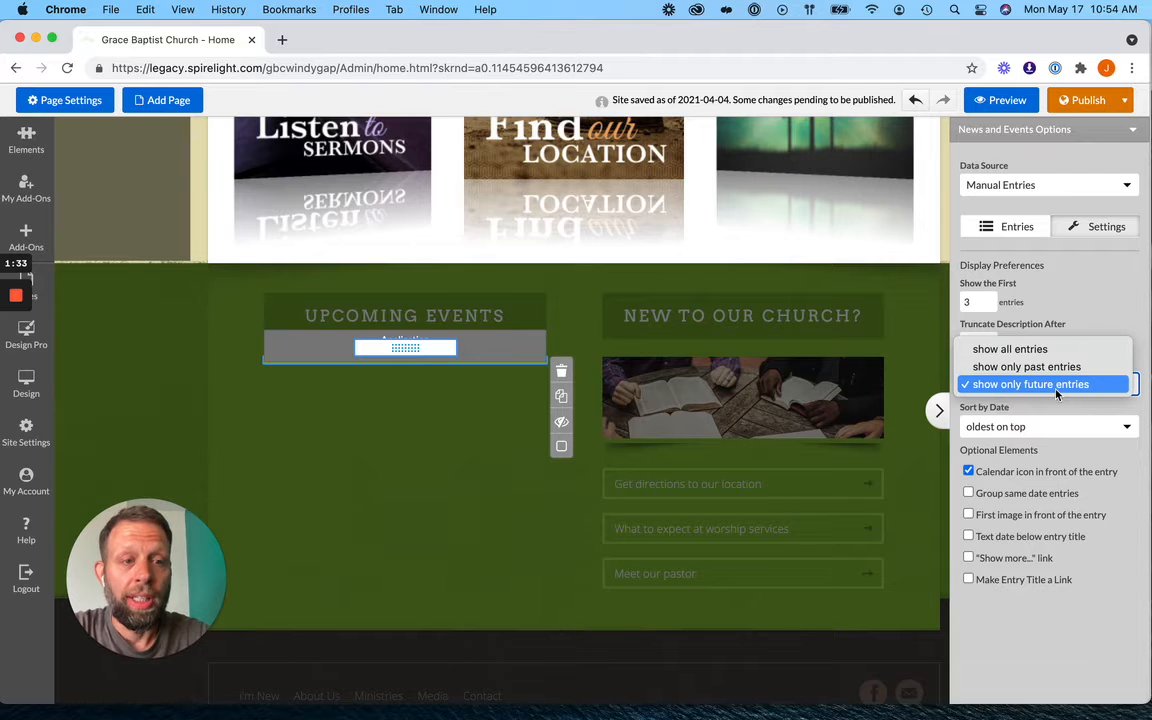
click(1057, 385)
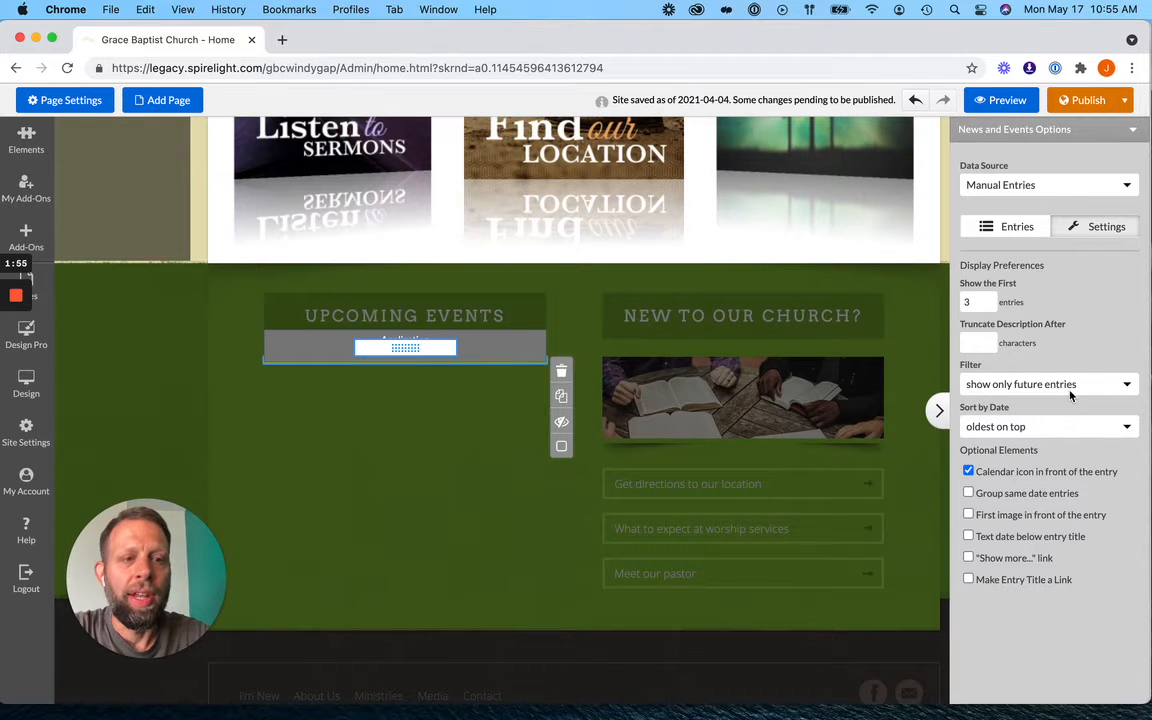
scroll(1068, 391, down, 1)
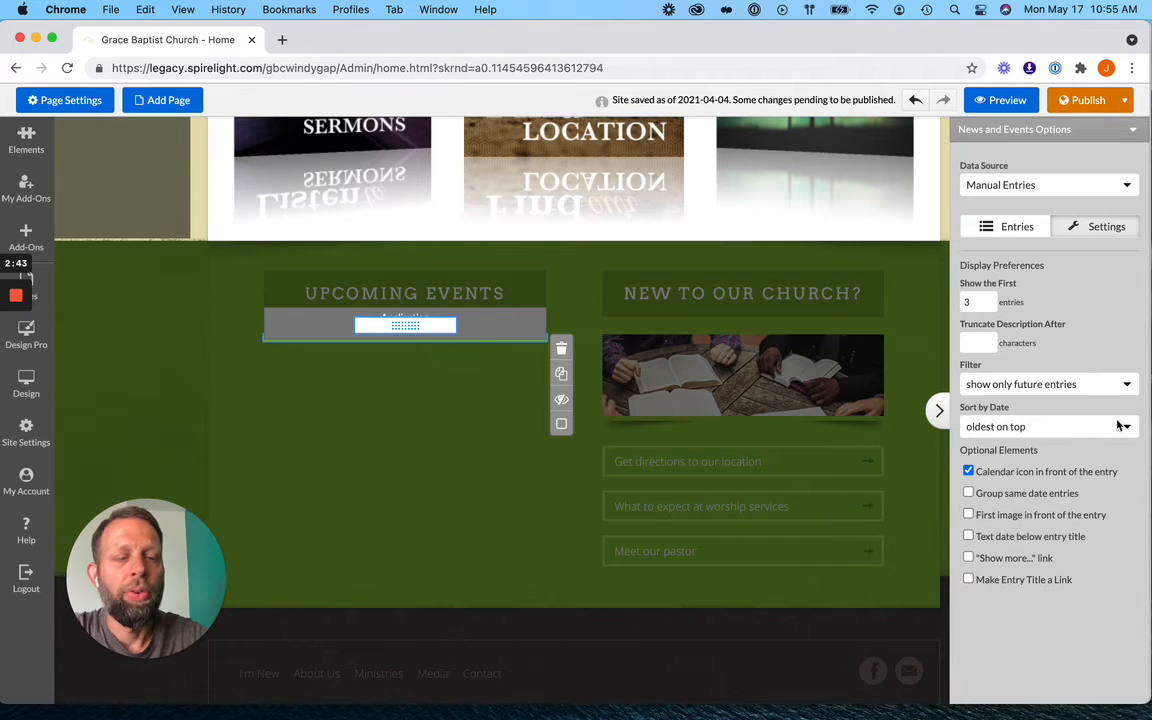
Add a new manual entry to the events list and title it "New Event"
click(1020, 229)
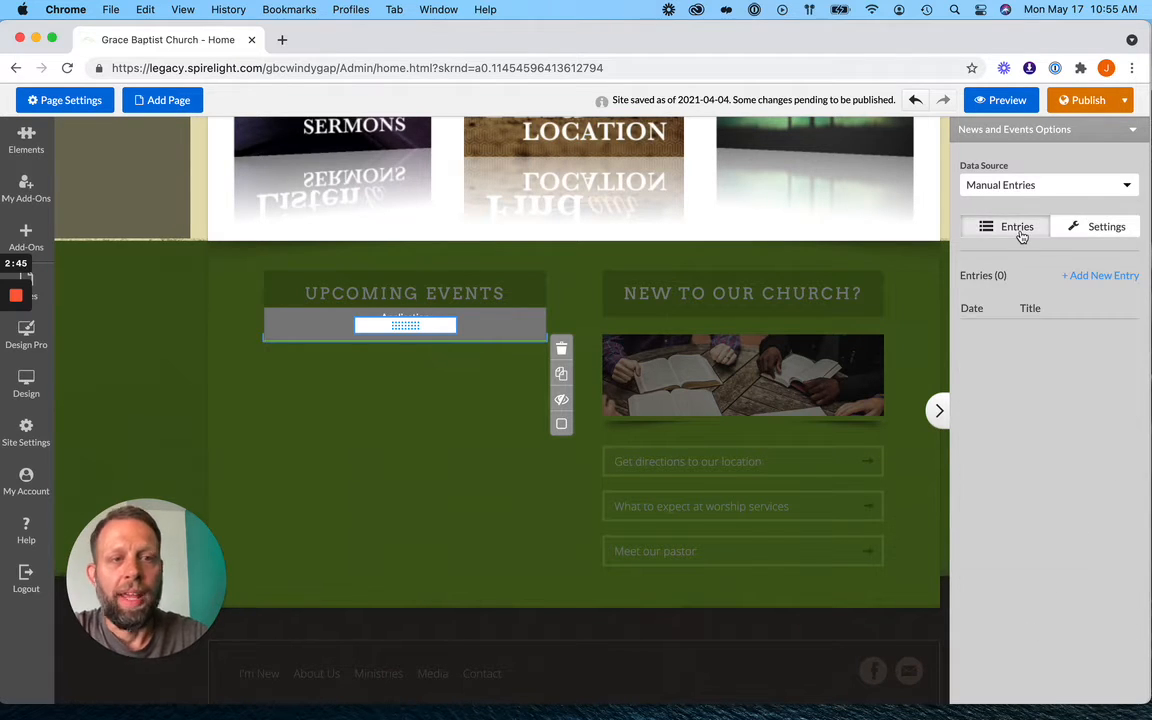
click(1101, 278)
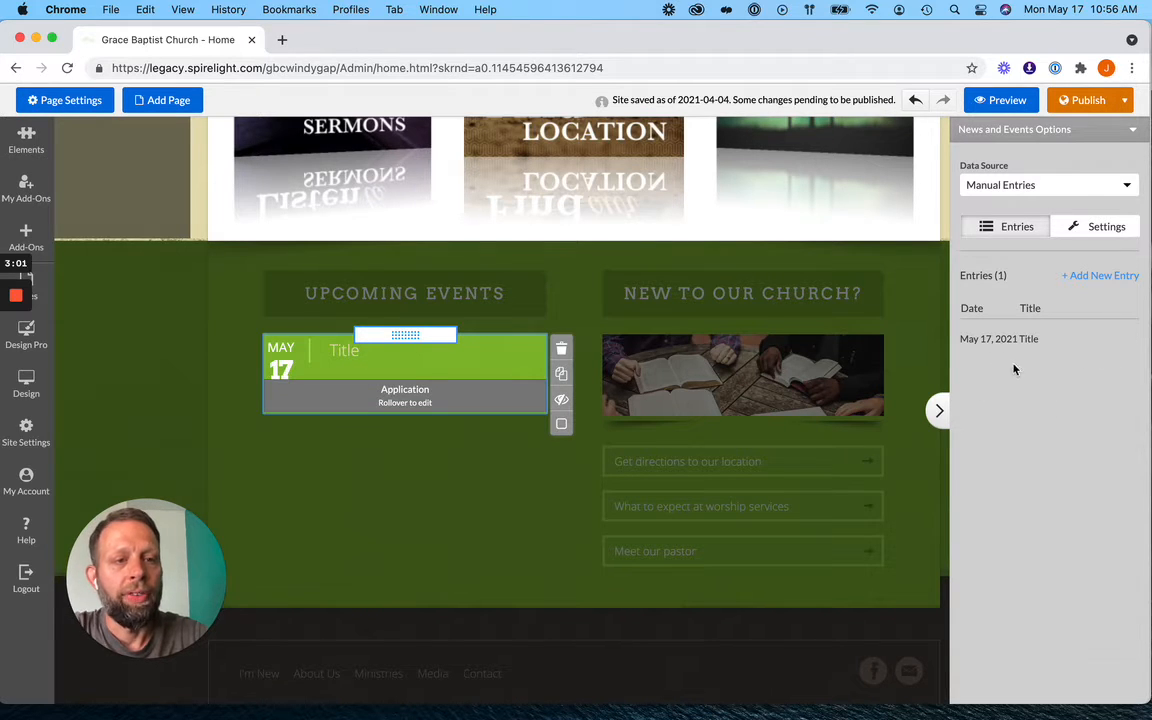
click(1117, 339)
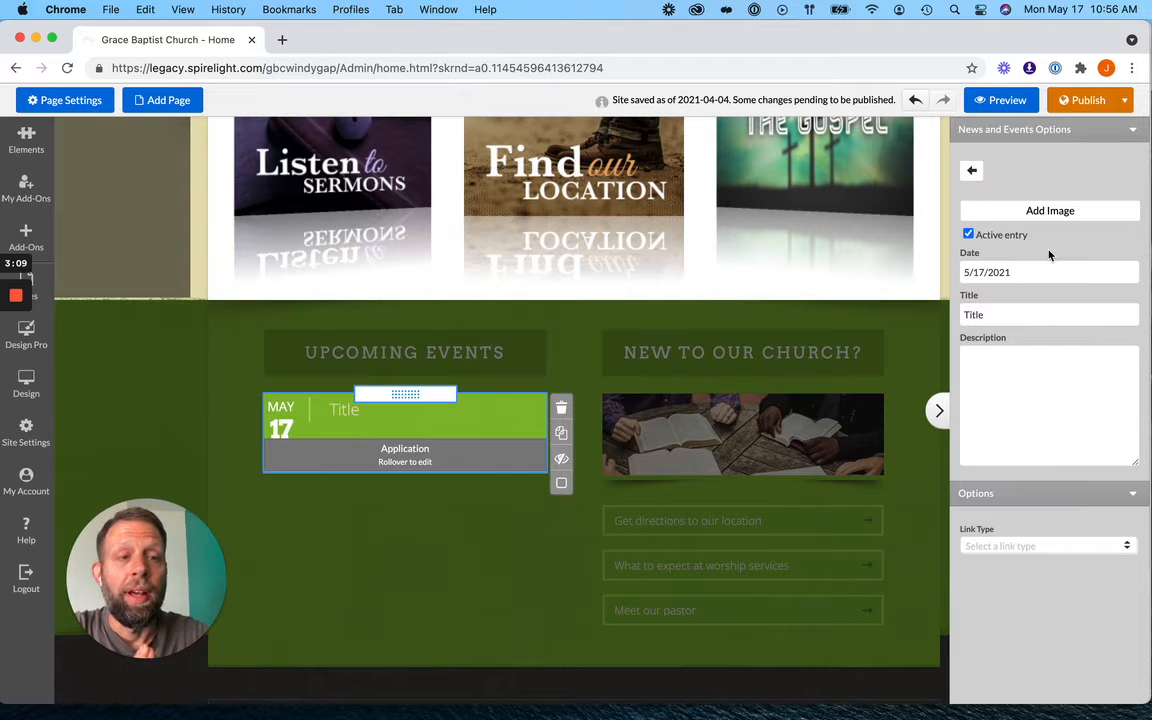
click(1044, 311)
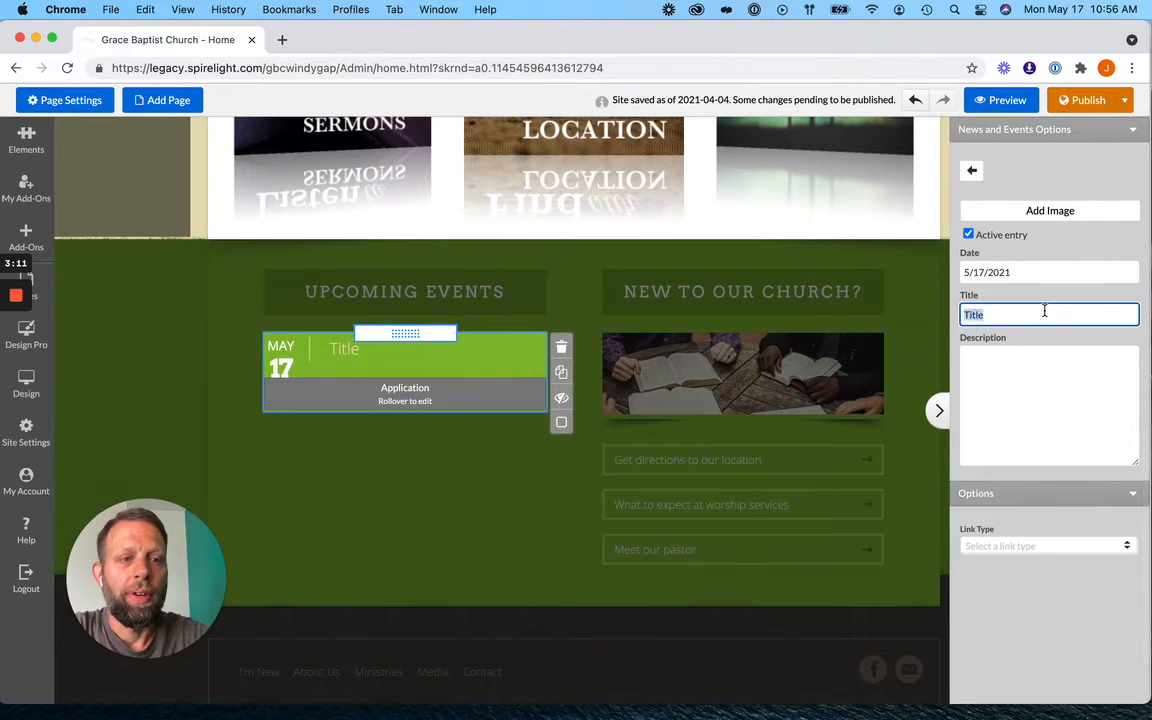
text(New)
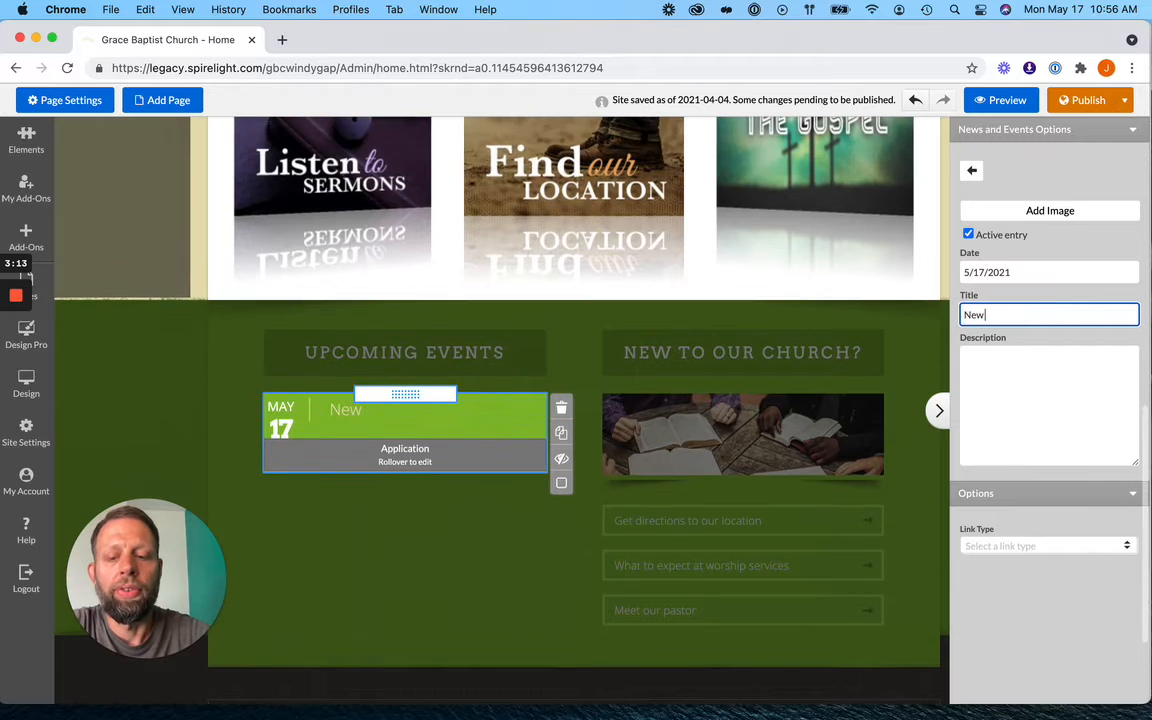
text( Event)
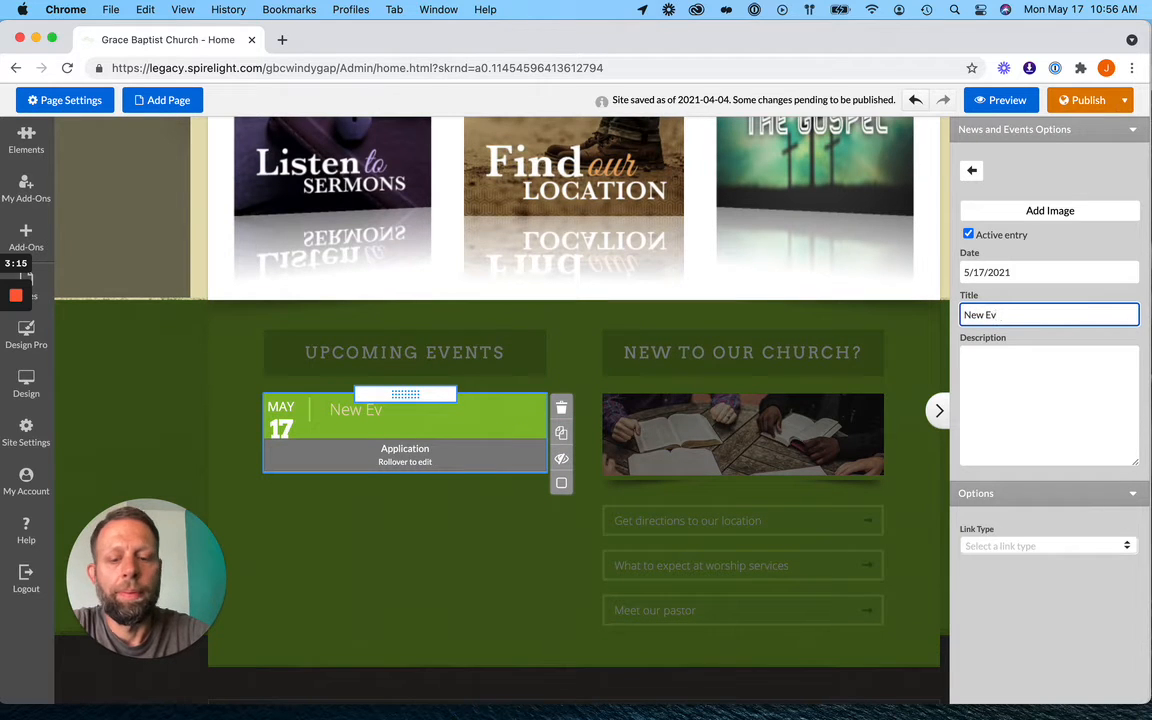
Enter the description "Here are the details." for New Event and set its date to 5/19/2021
click(1071, 400)
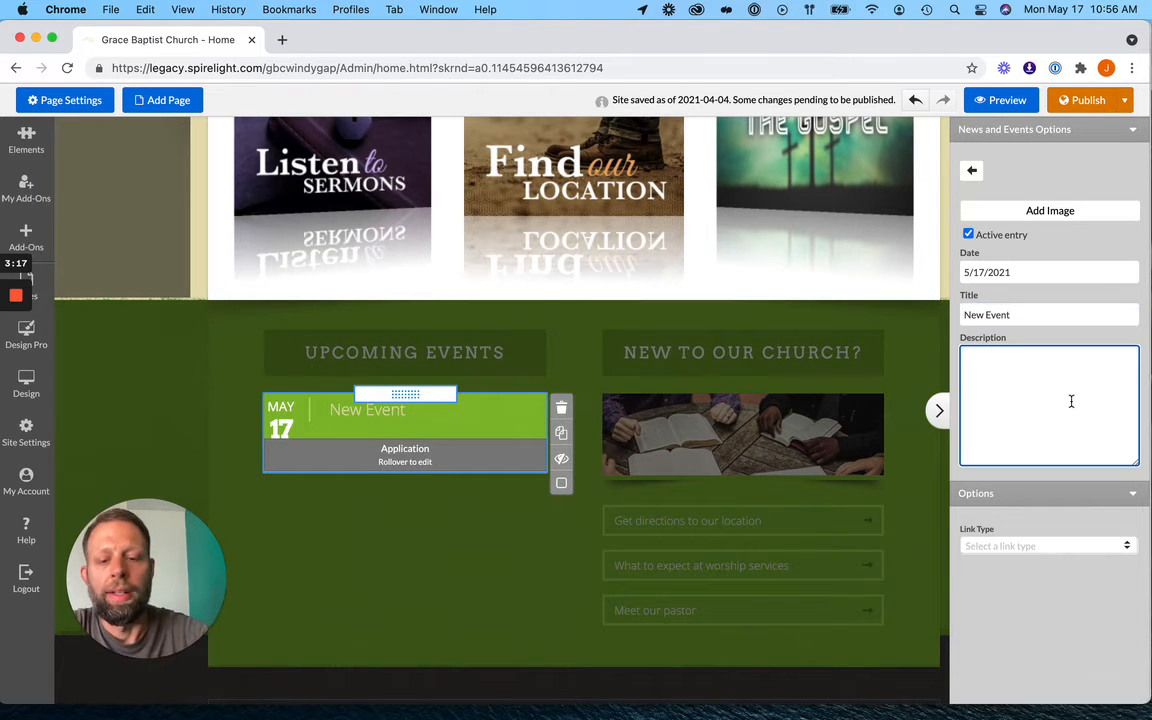
text(Here are the det)
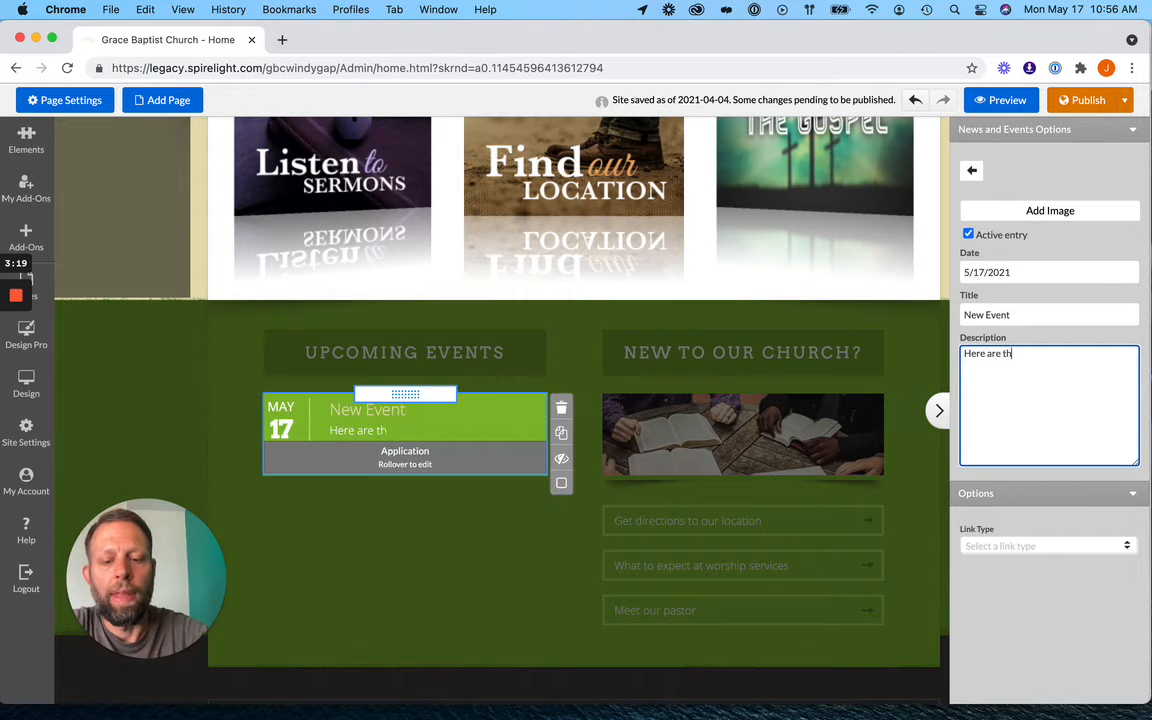
text(ails.)
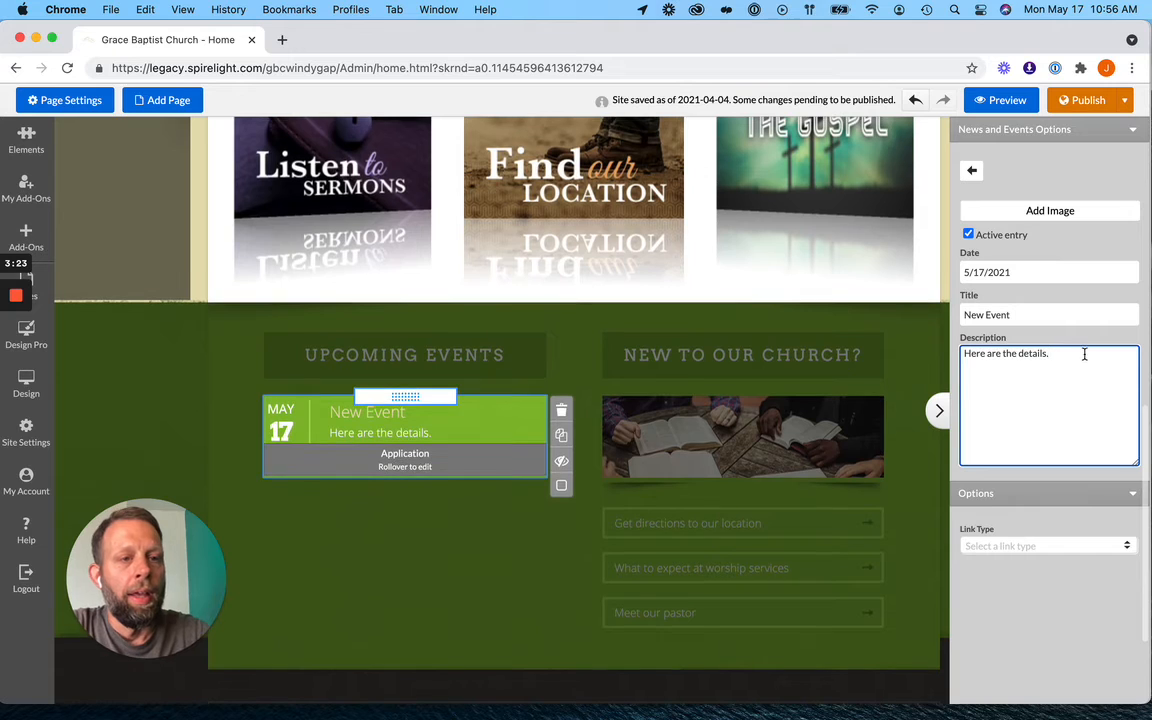
click(1019, 272)
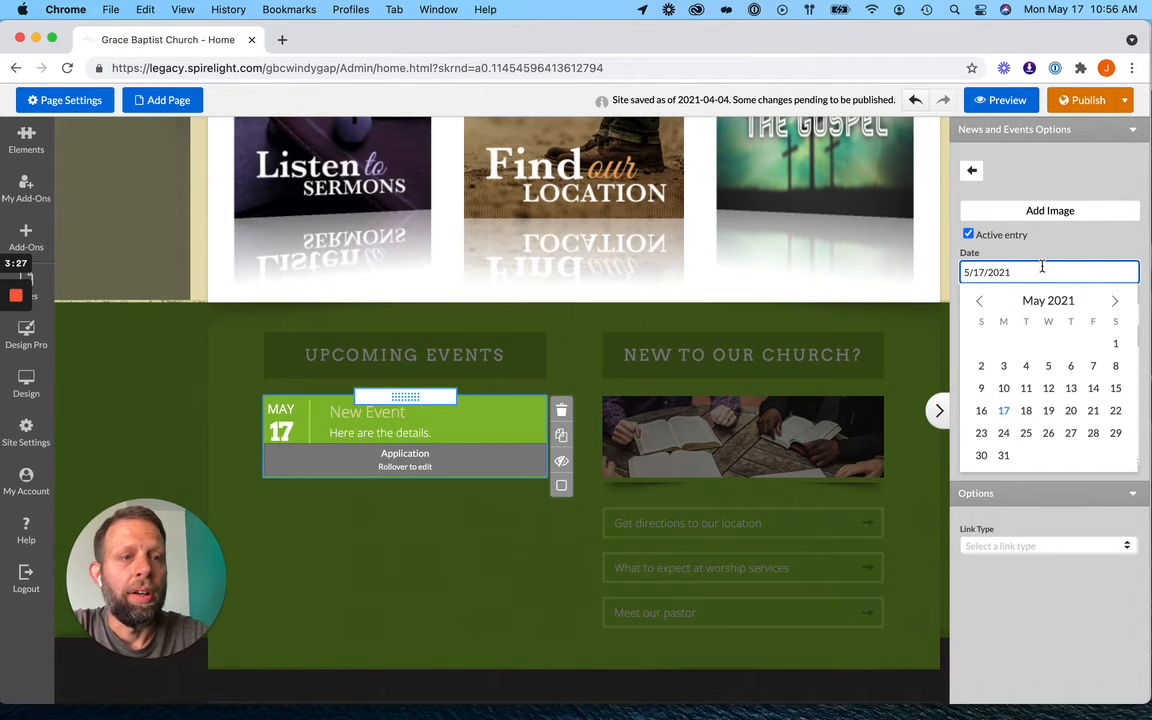
click(1048, 411)
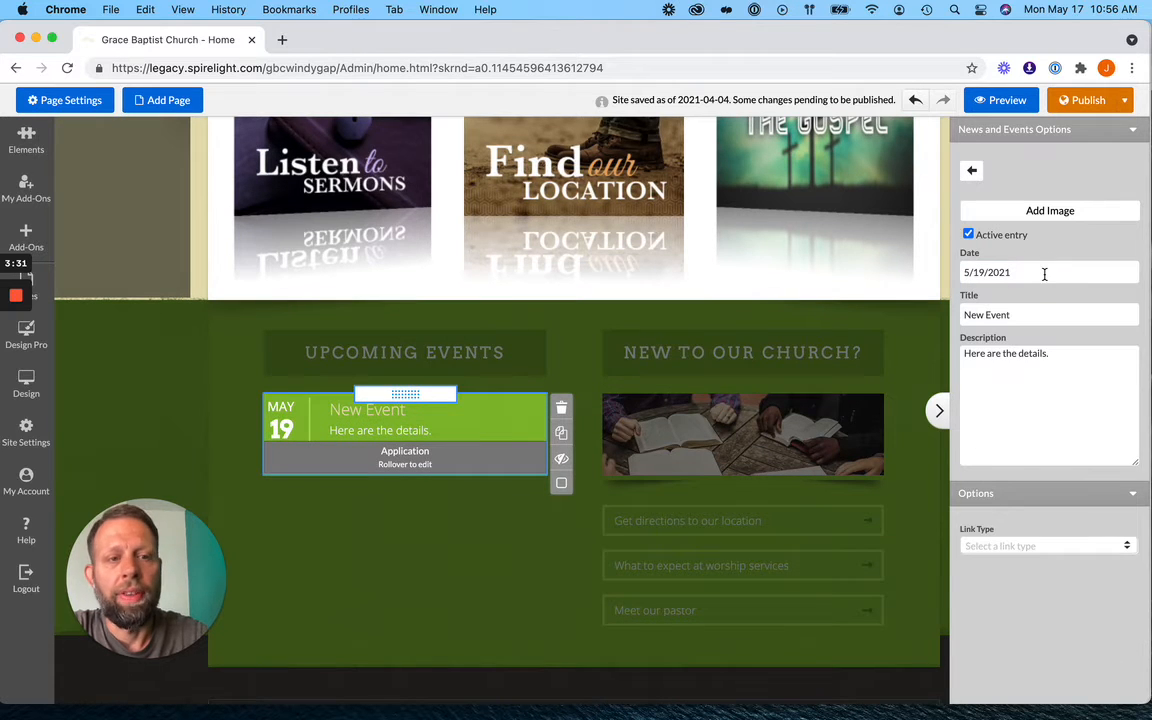
Try an internal link on New Event, view the available target pages, and reset the link type to No Link
scroll(1044, 272, down, 3)
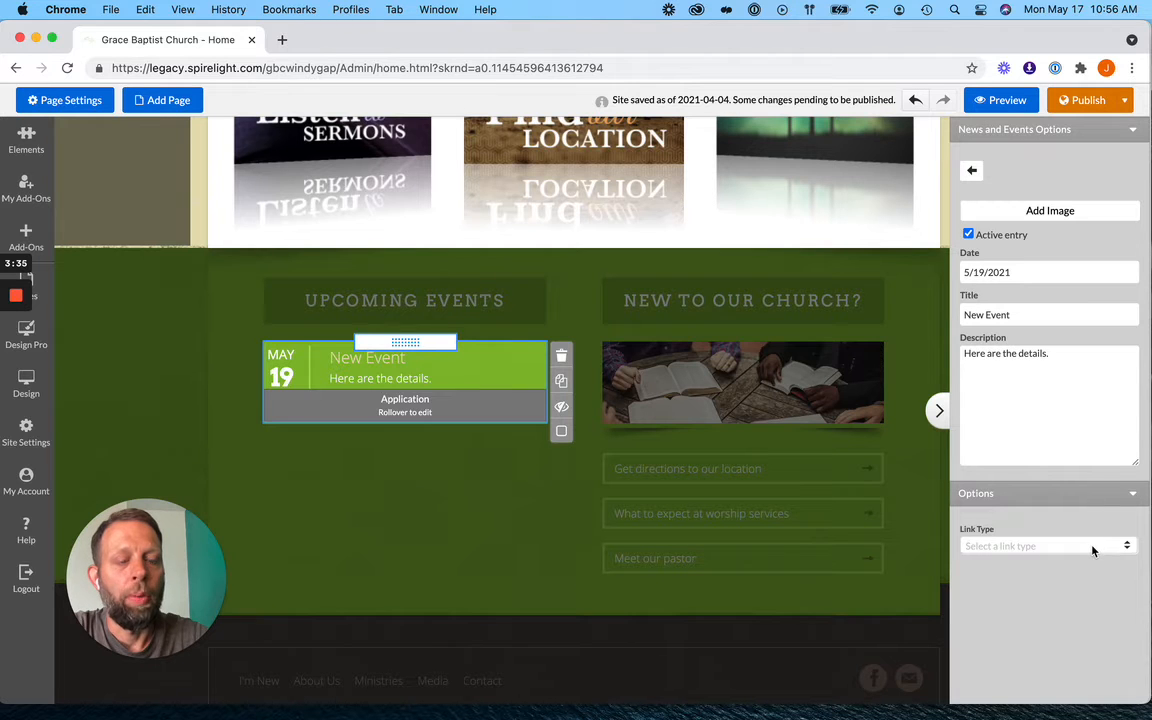
click(1093, 550)
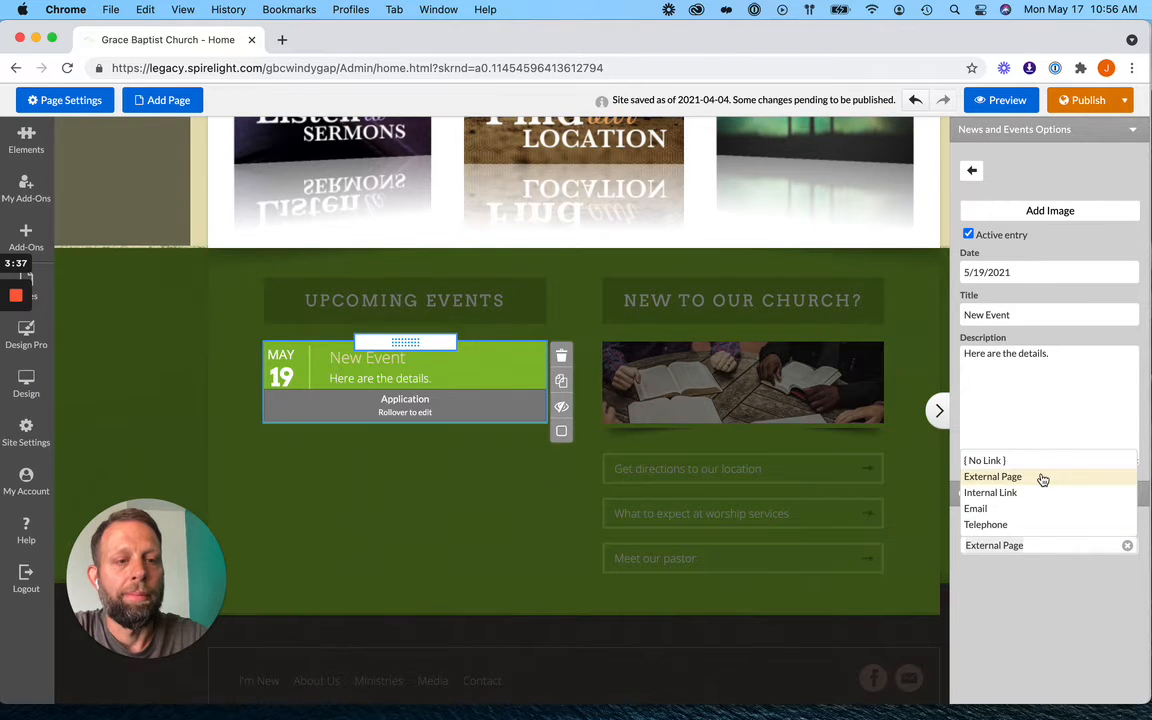
scroll(1034, 505, down, 1)
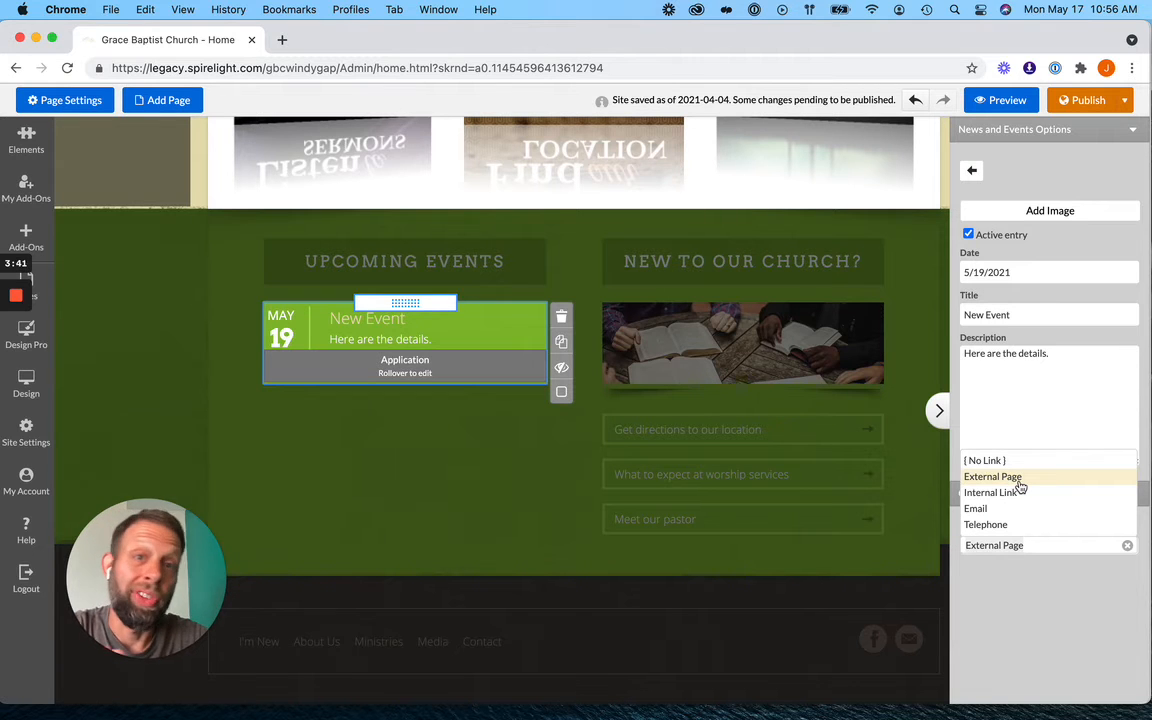
click(1020, 492)
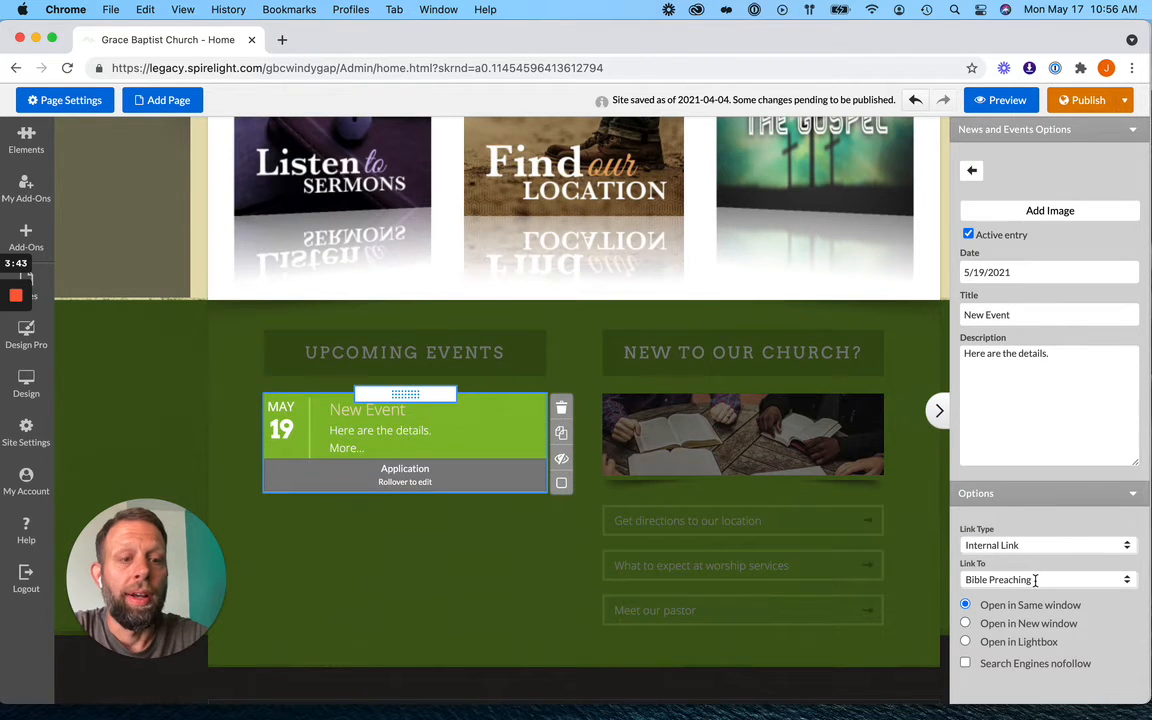
click(1030, 580)
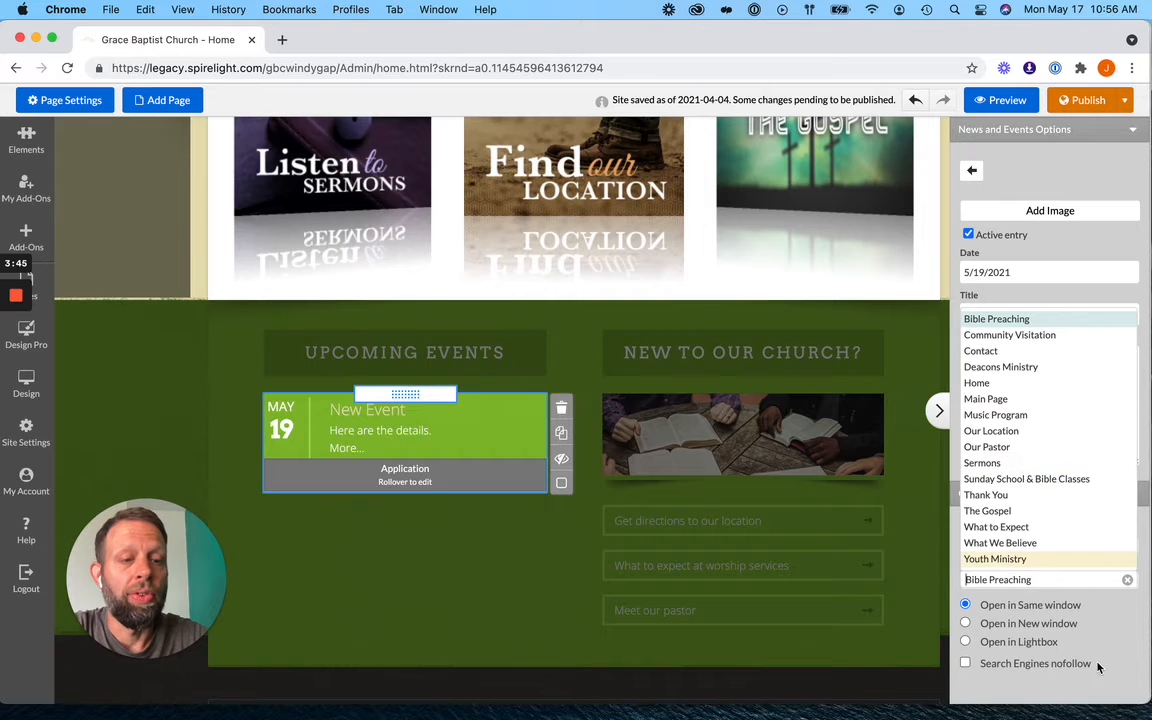
click(1091, 688)
click(1097, 541)
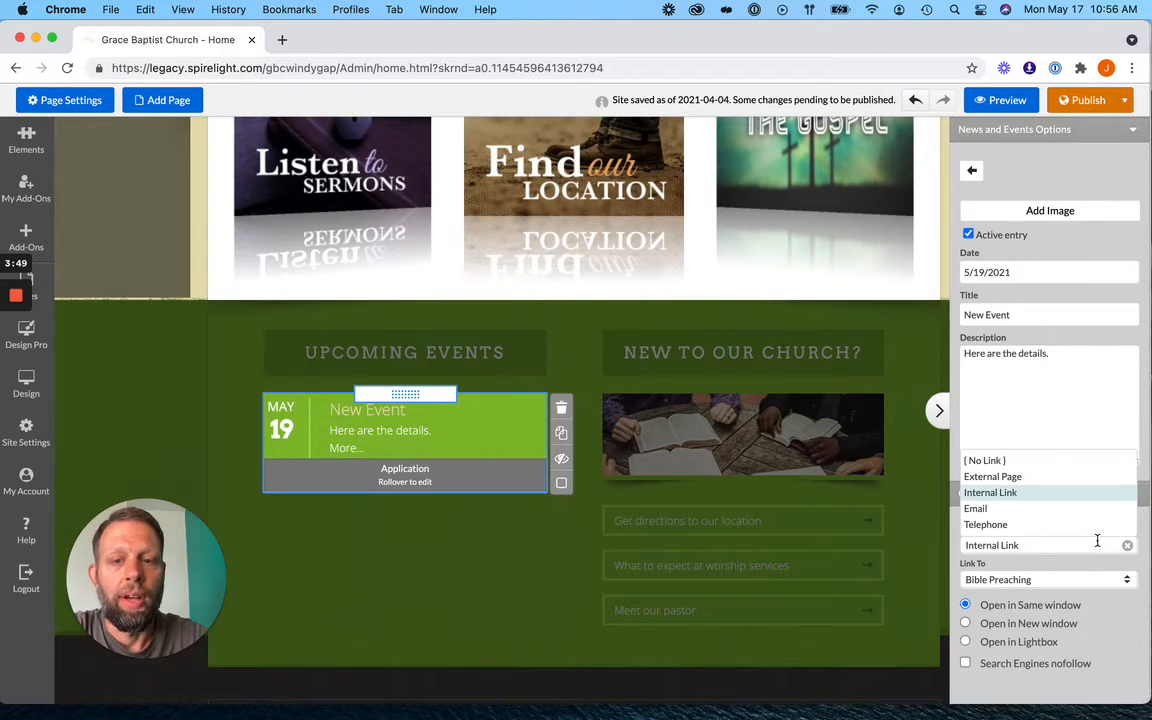
click(1025, 461)
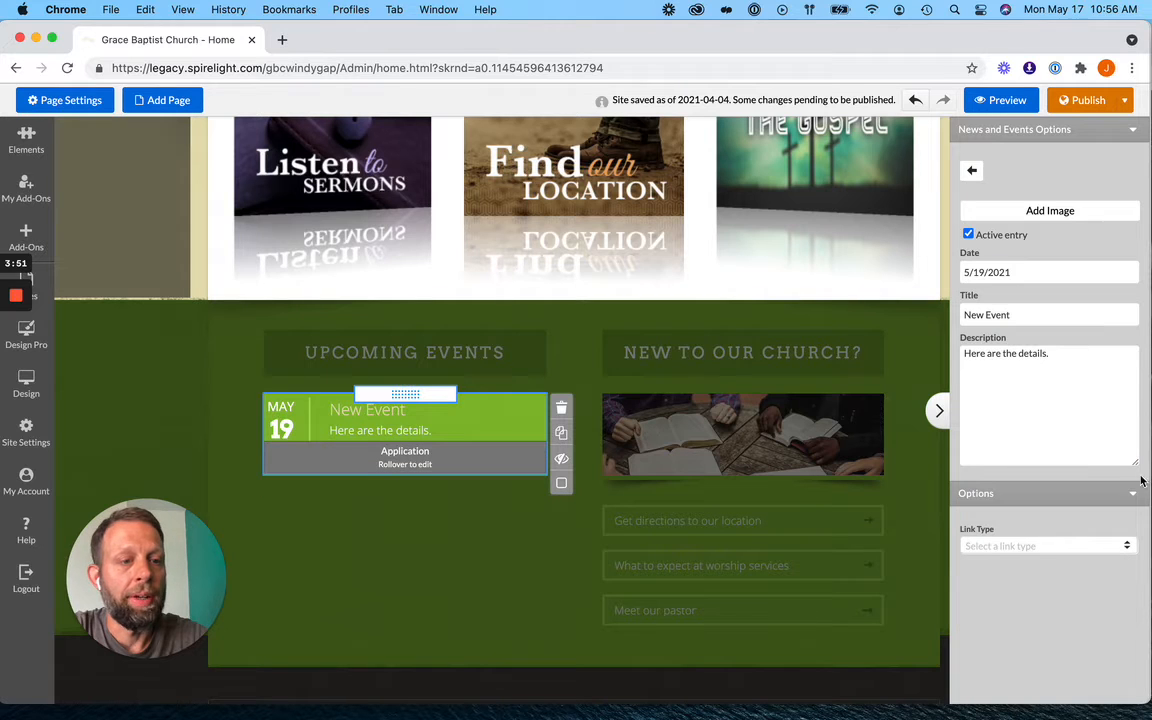
Return to the entries list, add a second manual entry, and set its date to 5/23/2021
click(973, 172)
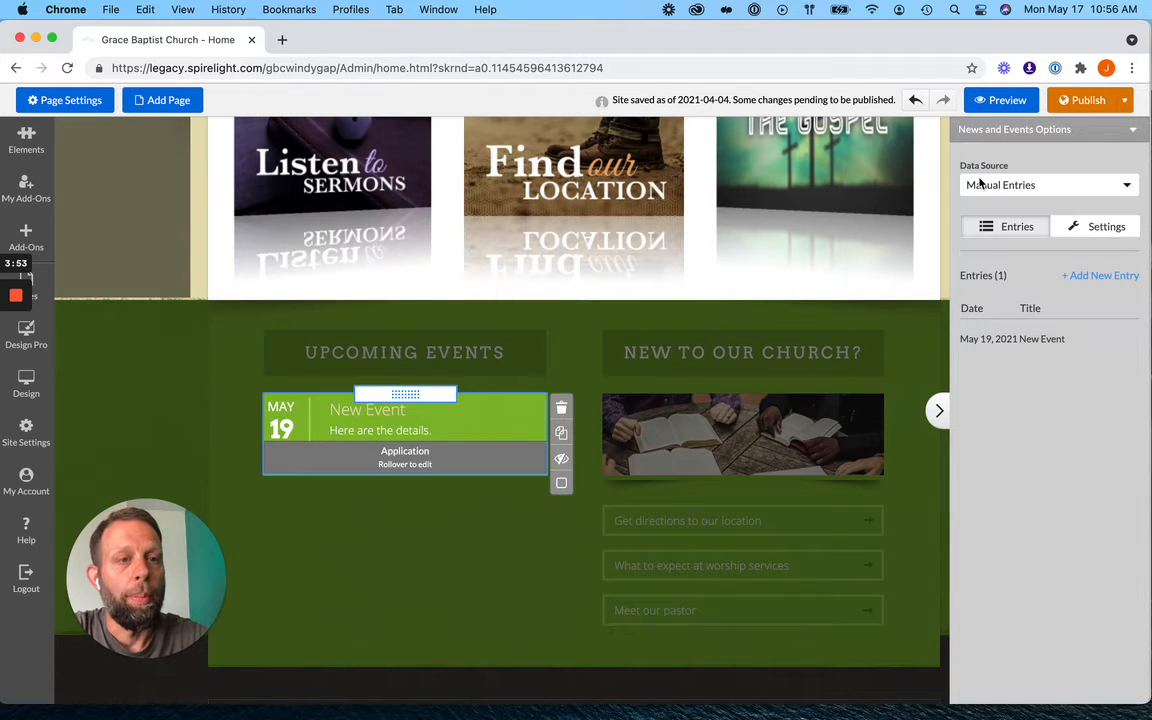
click(1113, 279)
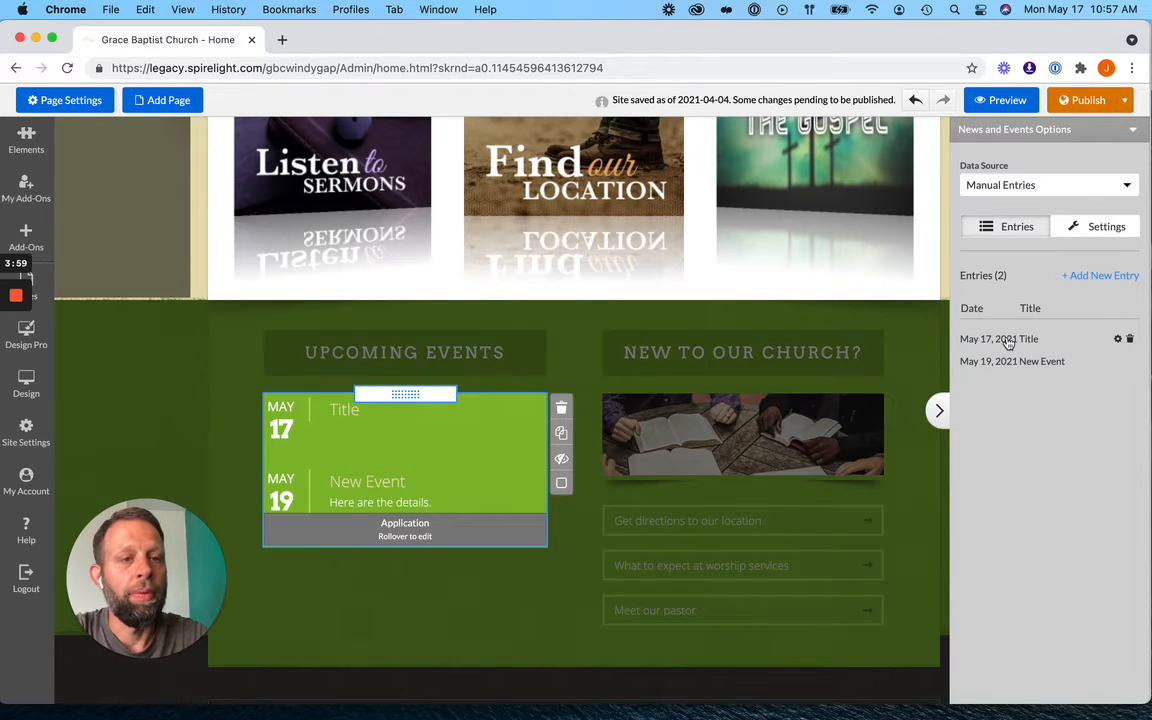
click(1021, 340)
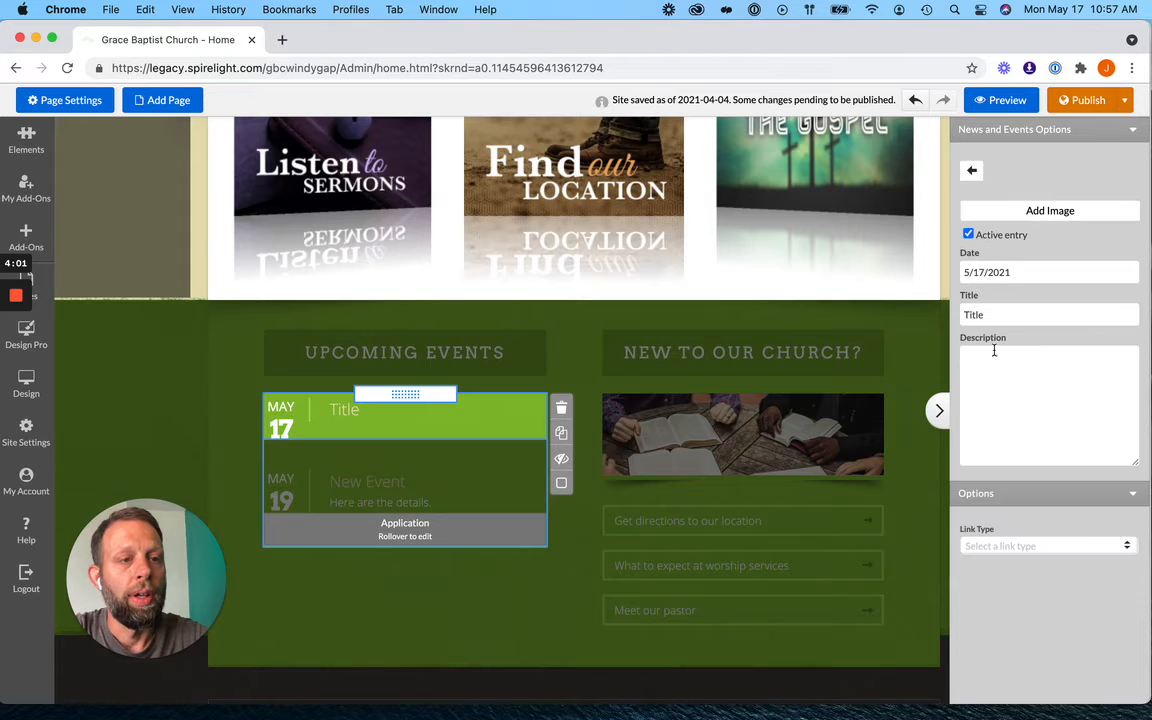
click(1044, 280)
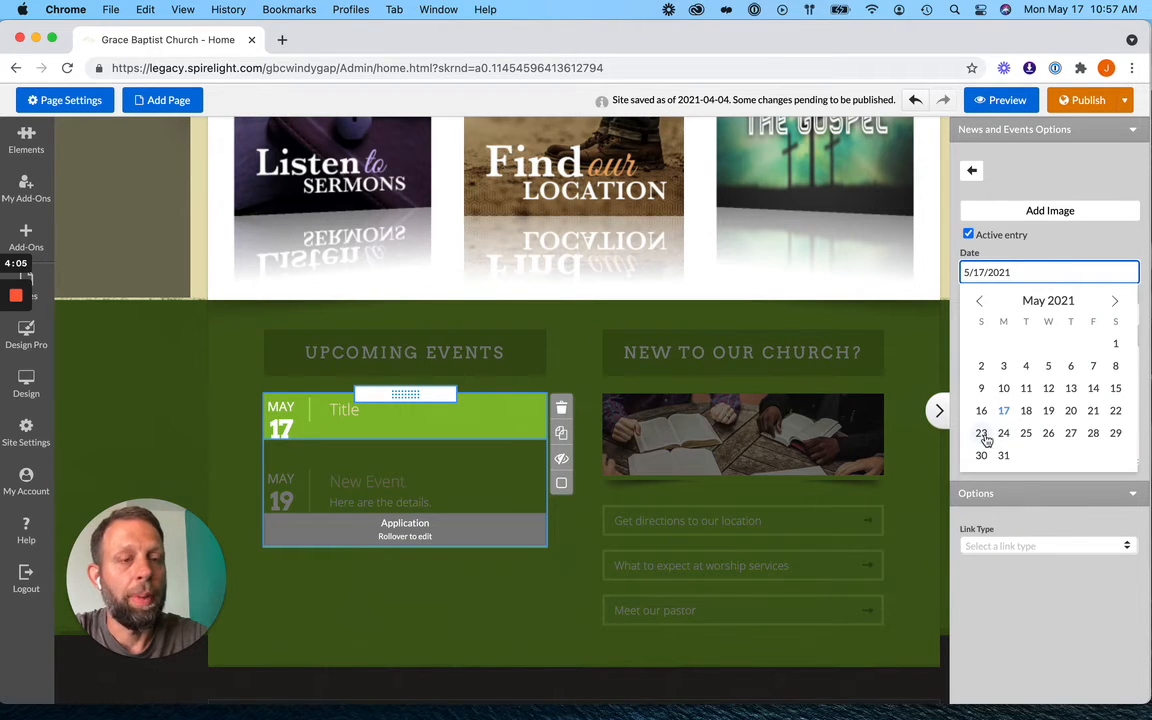
click(982, 433)
Title the May 23 entry "Special Sunday" with the description "A lot is happening." and return to the entries list
double_click(1039, 316)
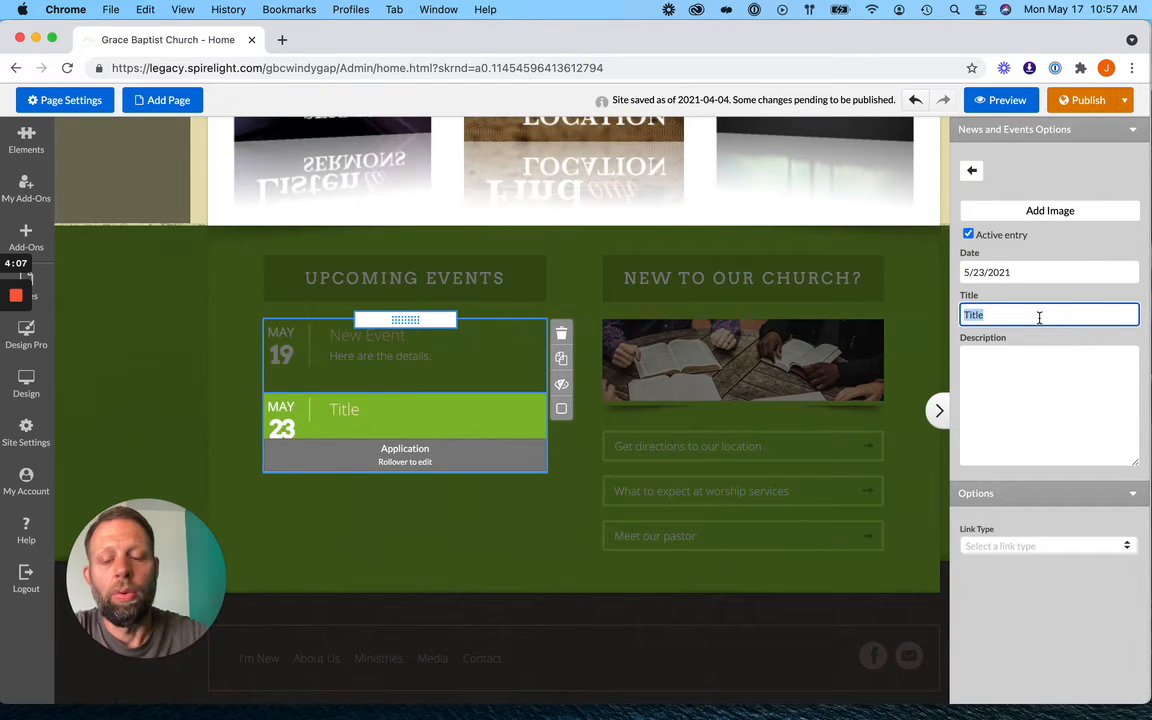
text(S)
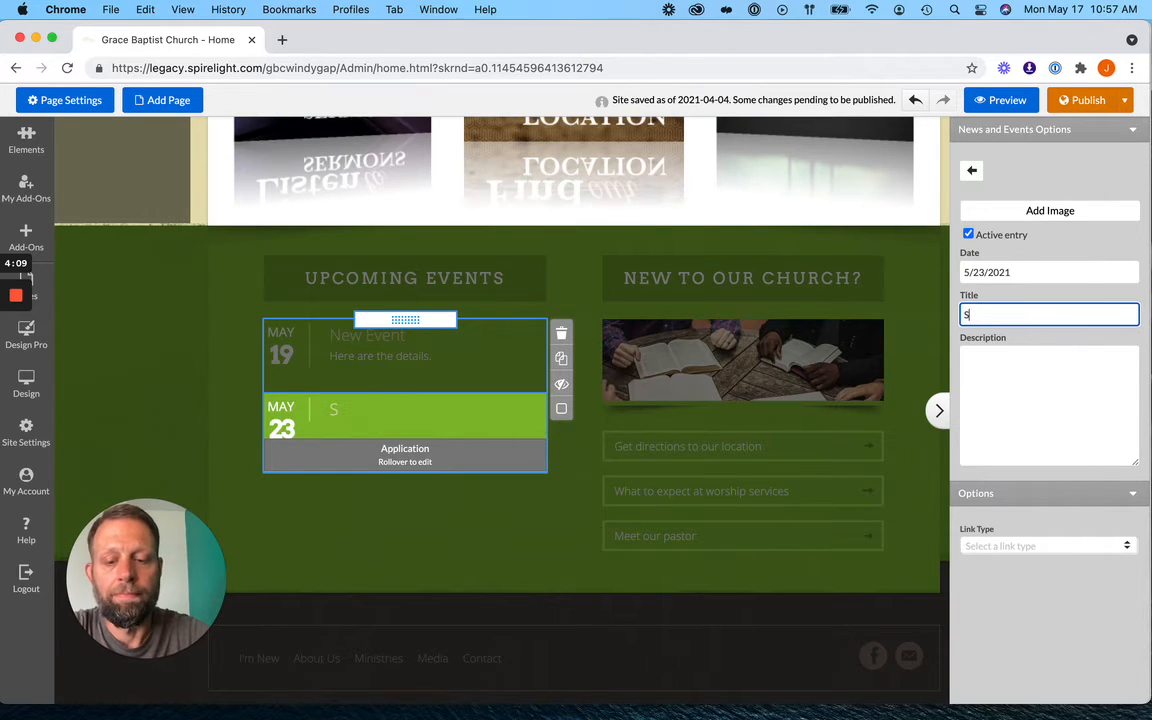
text(pecial Sunday)
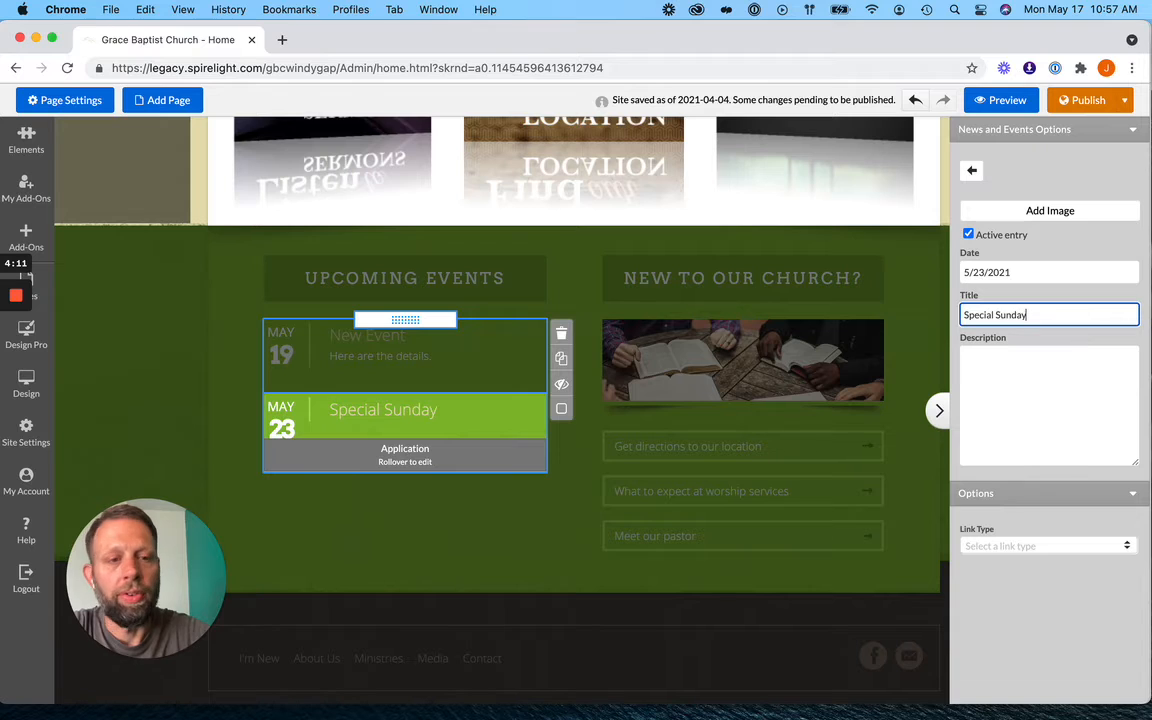
click(1049, 393)
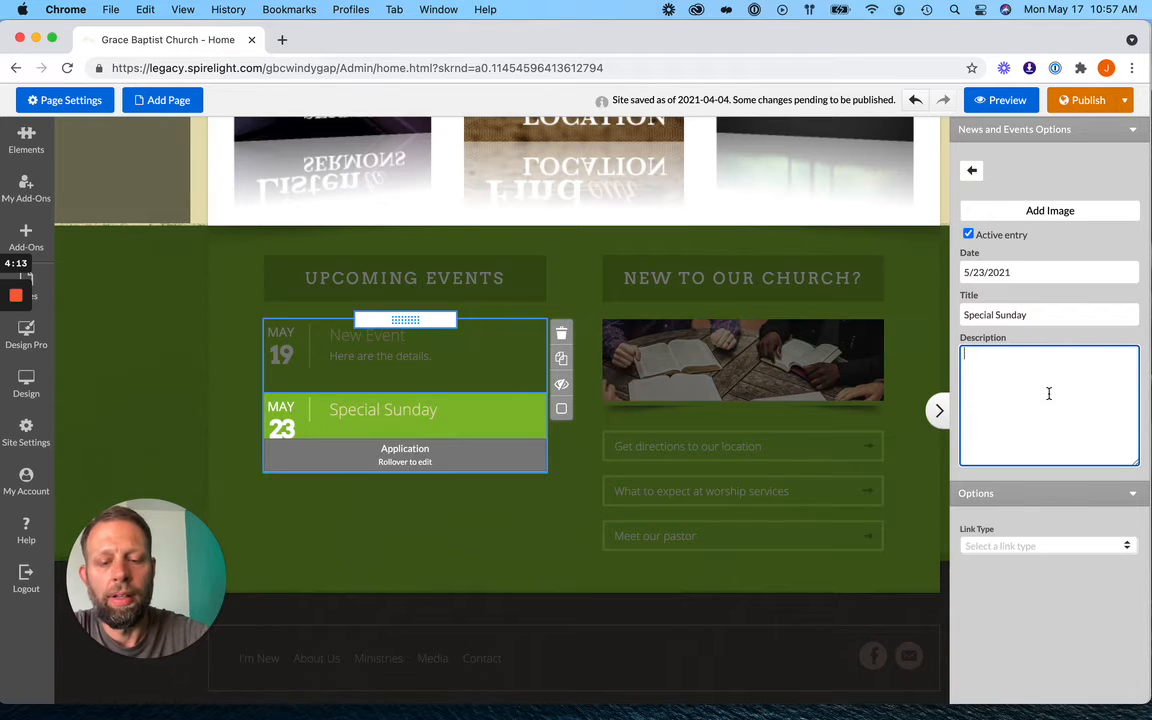
text(A lot is ha)
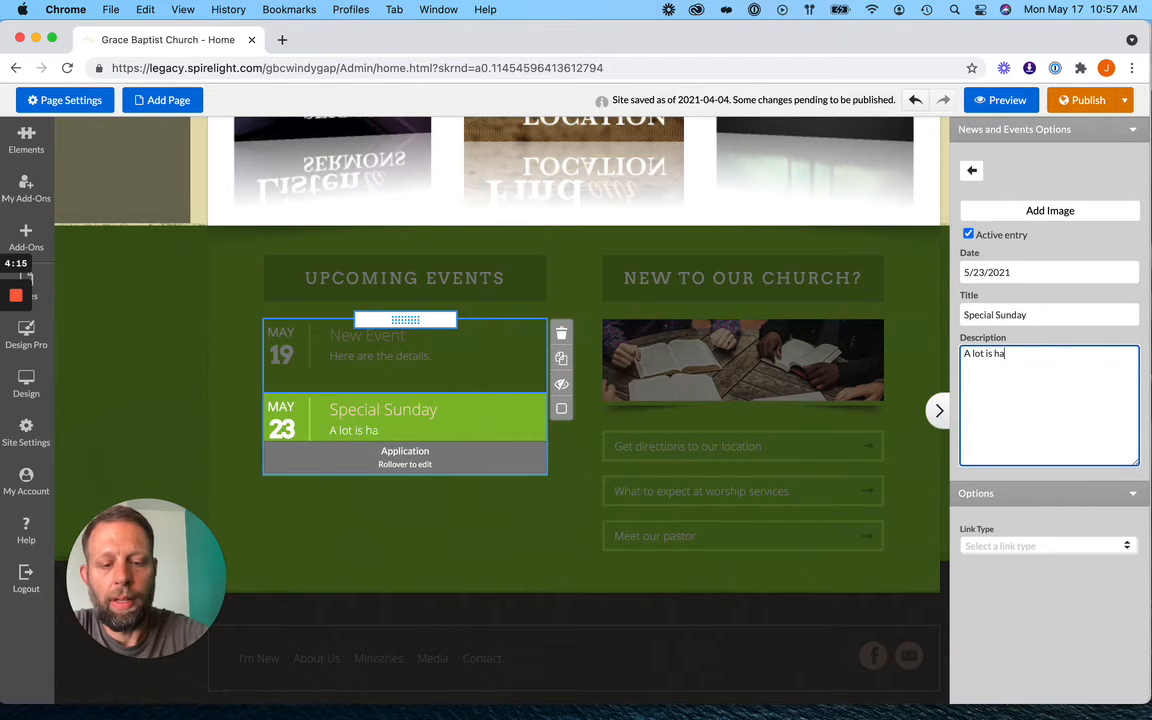
text(ppening.)
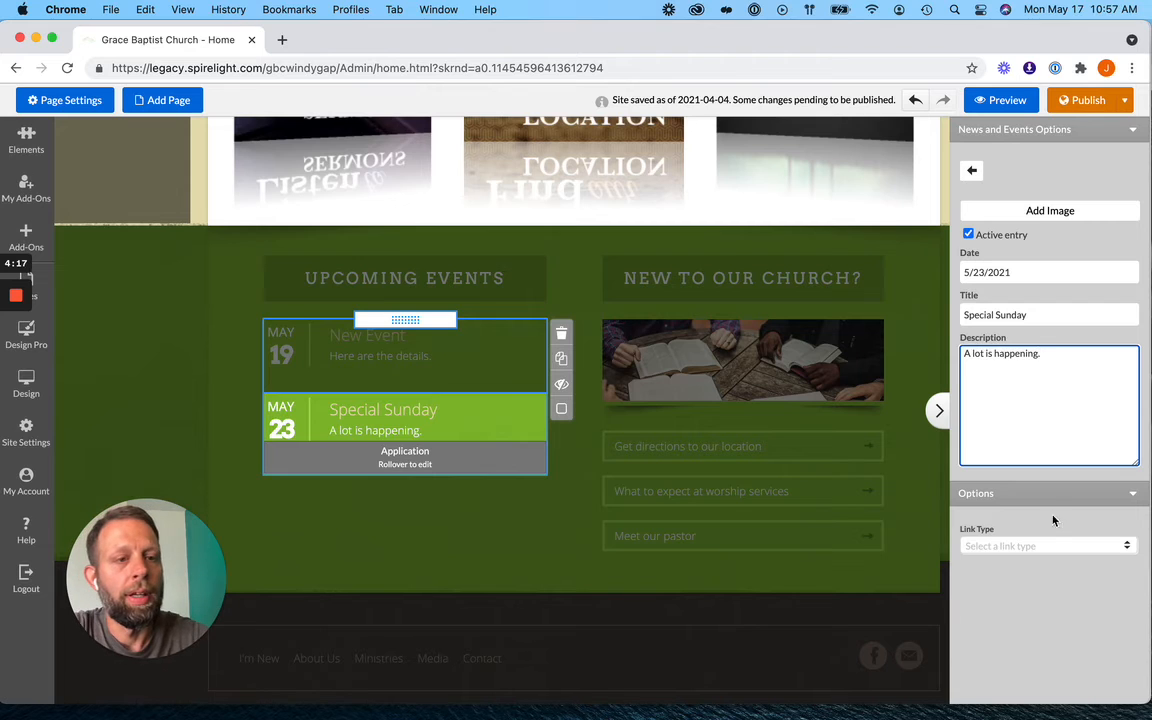
click(973, 172)
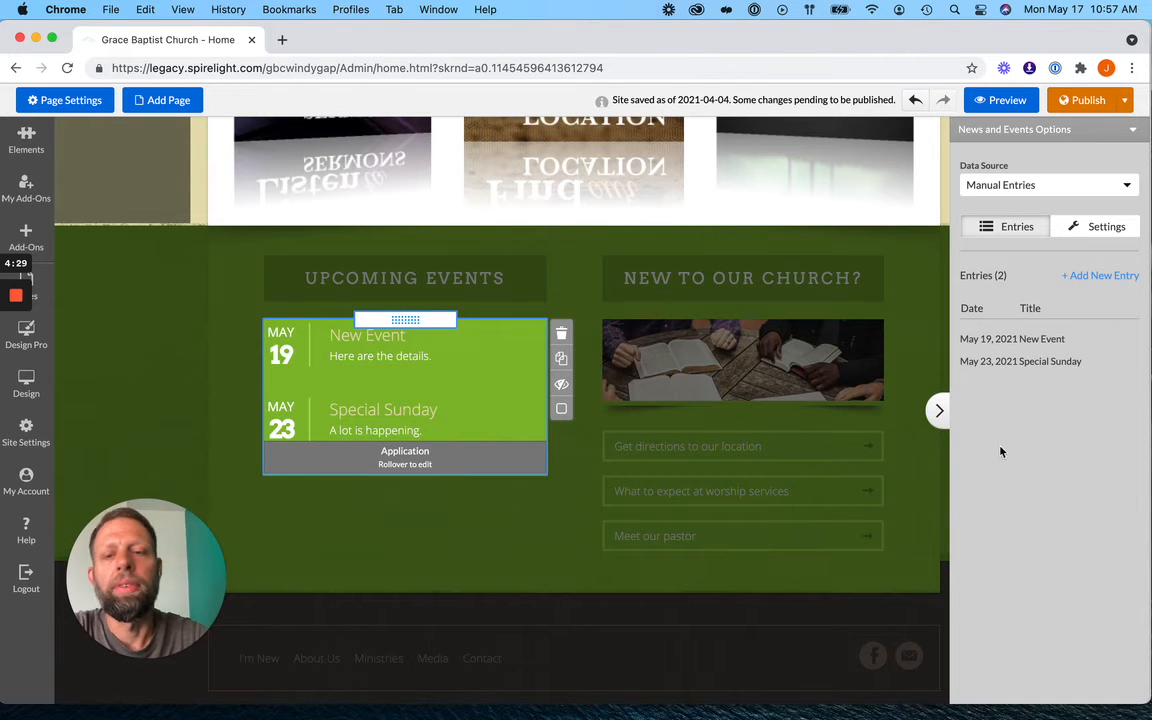
Add a third manual entry to the events list and set its date to 5/30/2021
click(1108, 281)
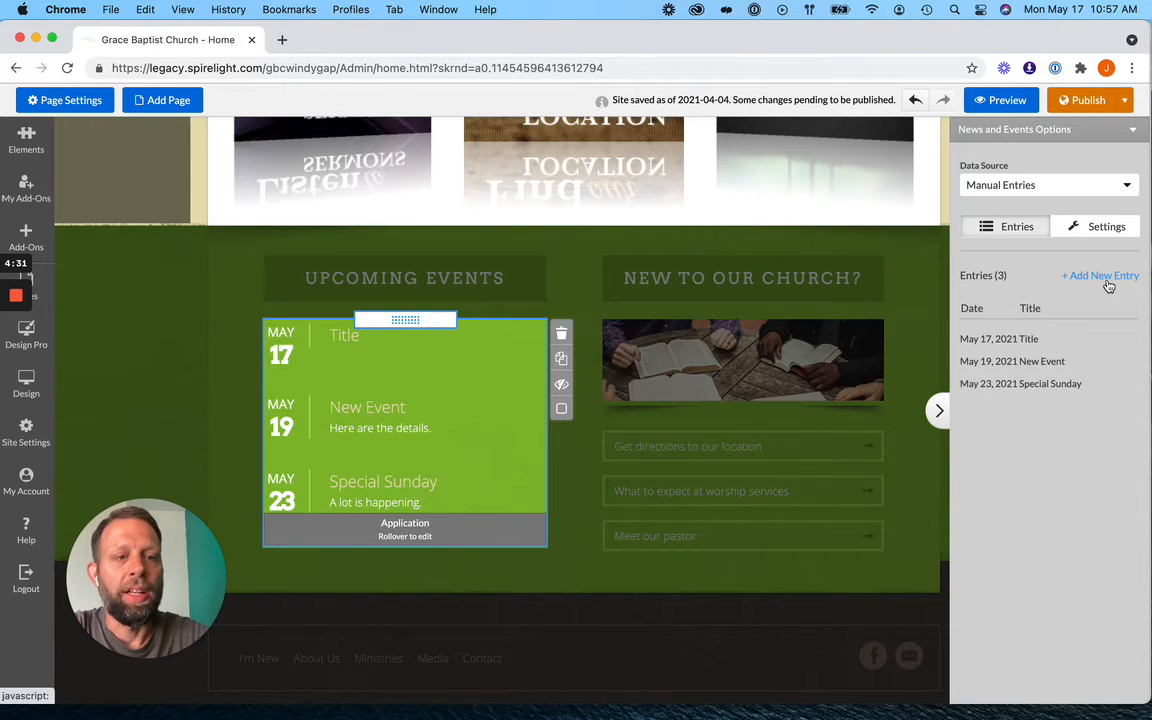
click(1016, 340)
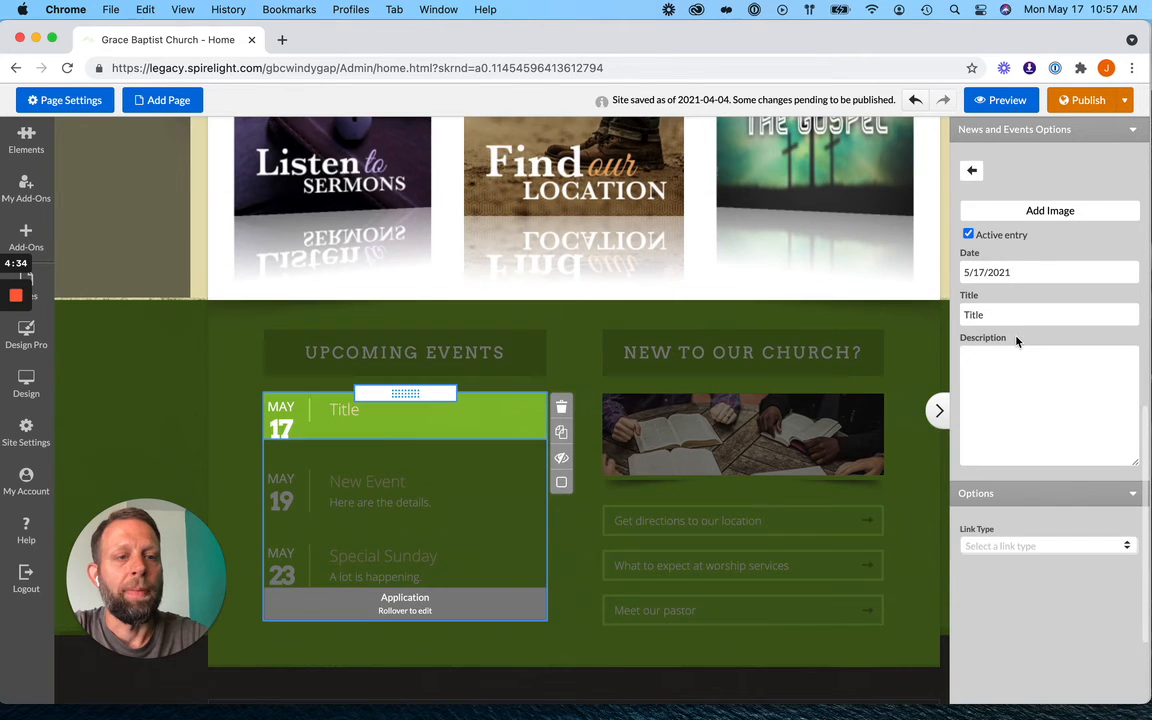
click(1023, 272)
click(985, 437)
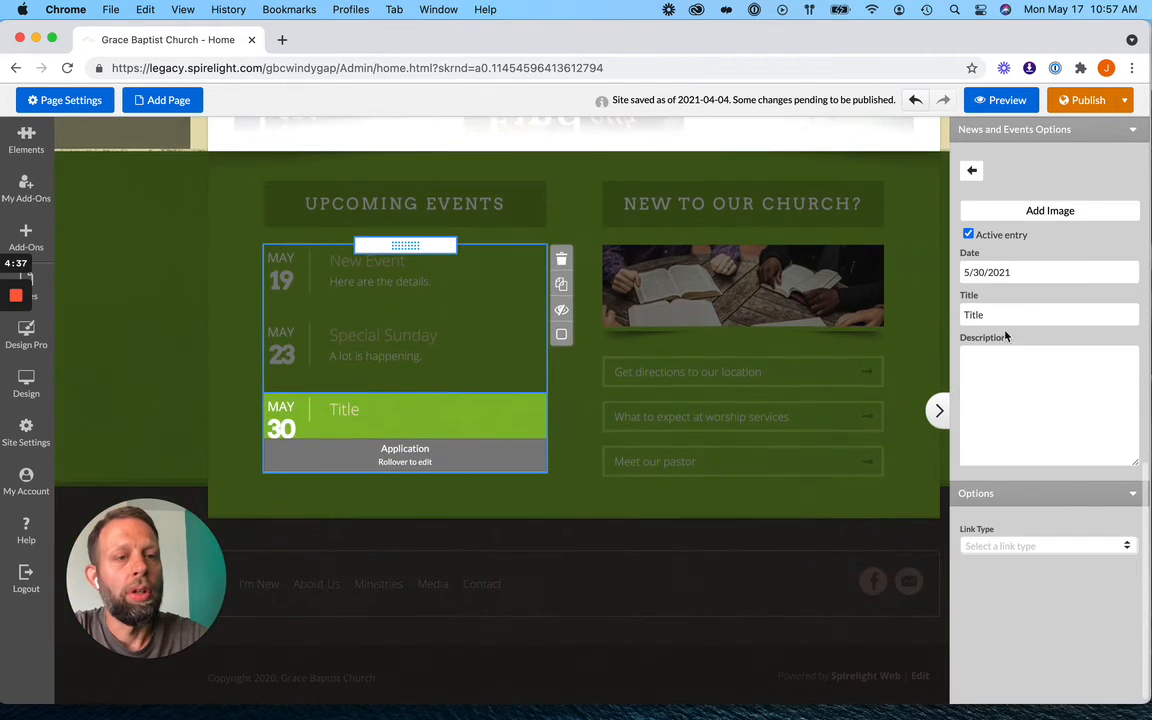
Title the May 30 entry "Another Special Day" with the description "This one is going to be amazing!" and return to the entries list
double_click(1012, 314)
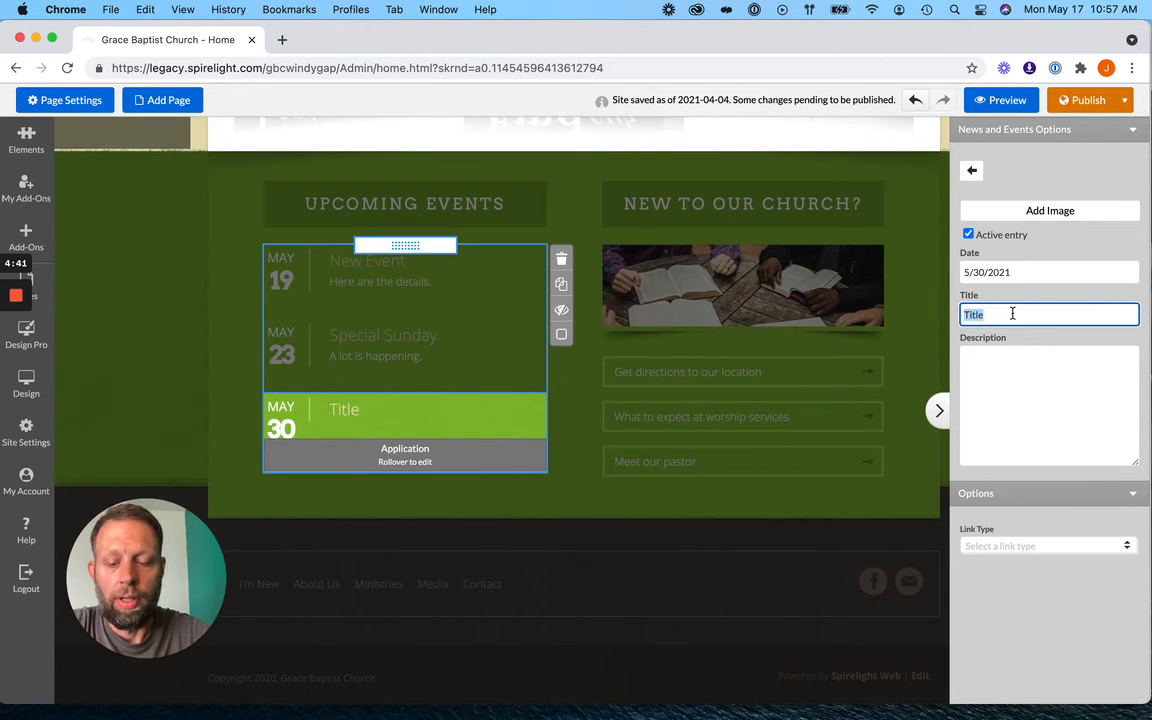
text(Another Spe)
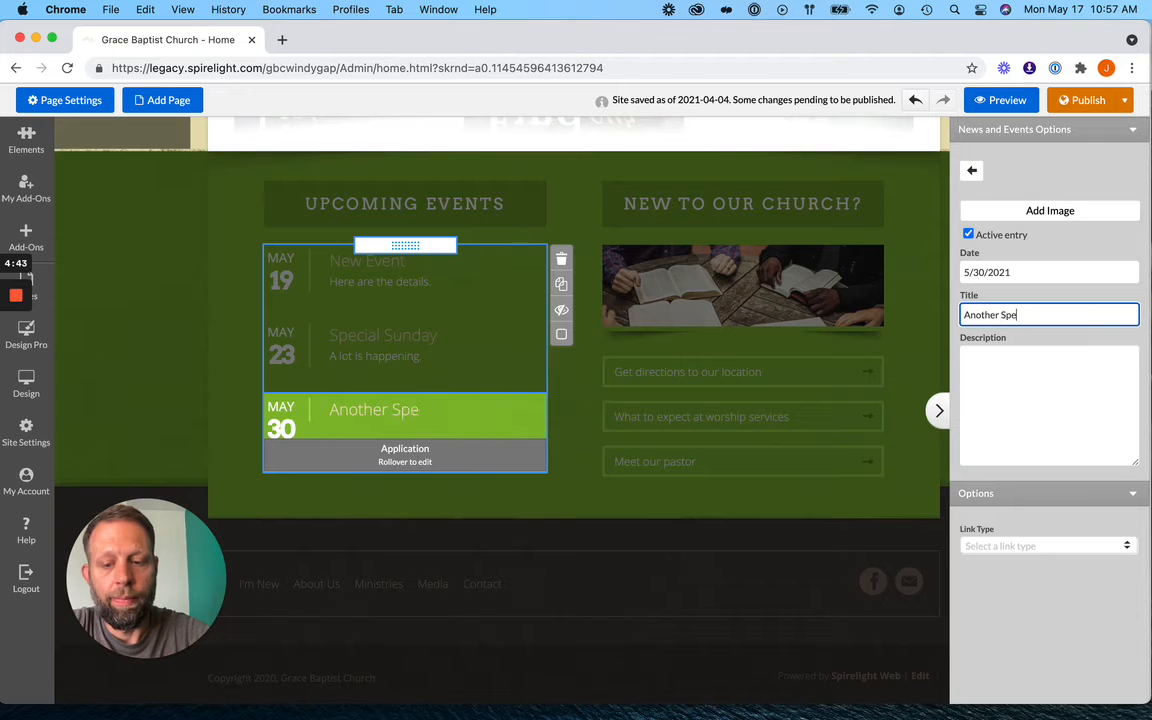
text(cial Day)
key(Tab)
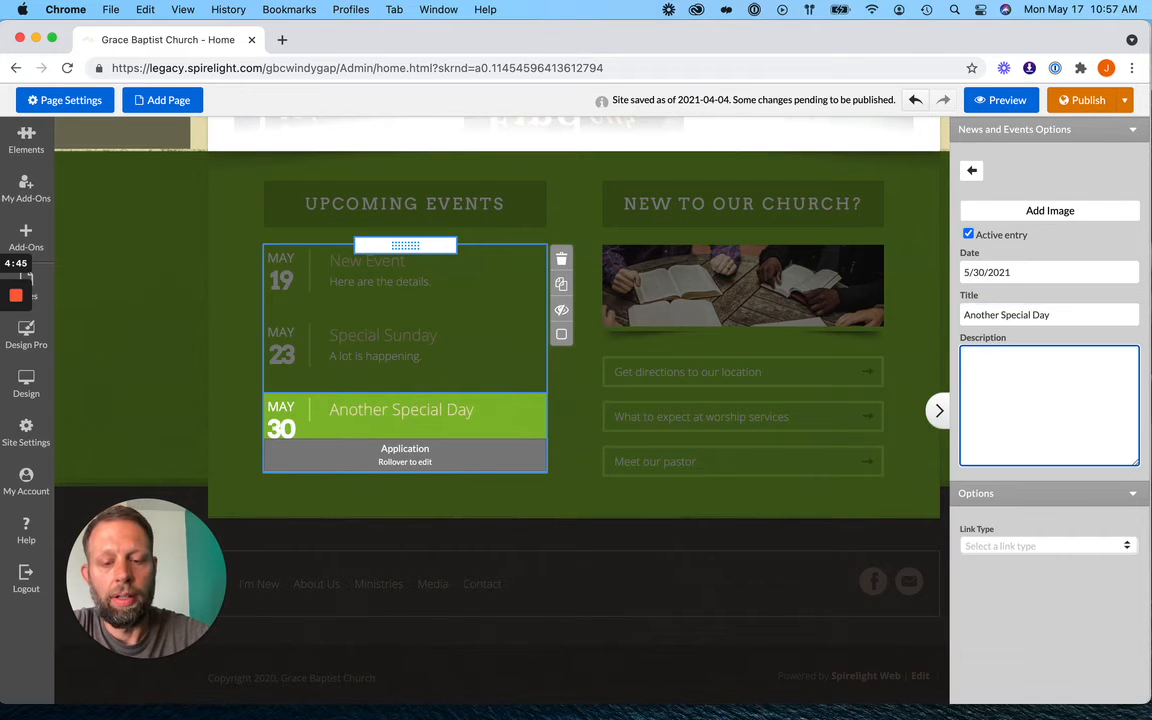
text(This one is)
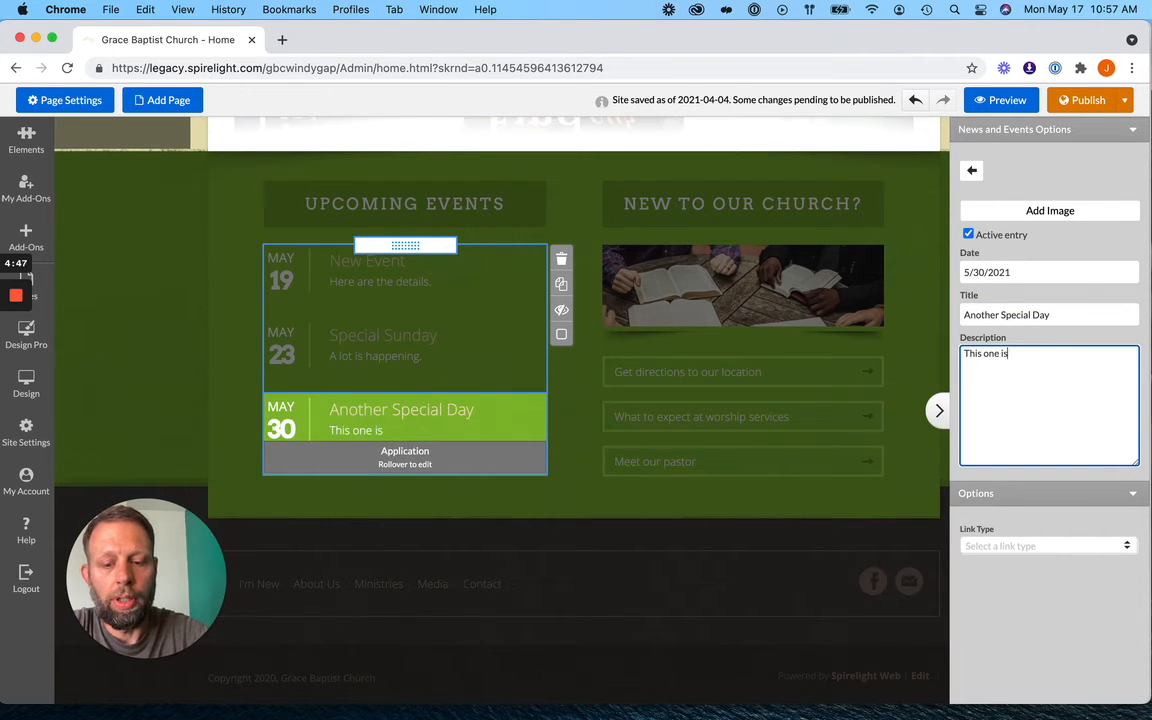
text( going to)
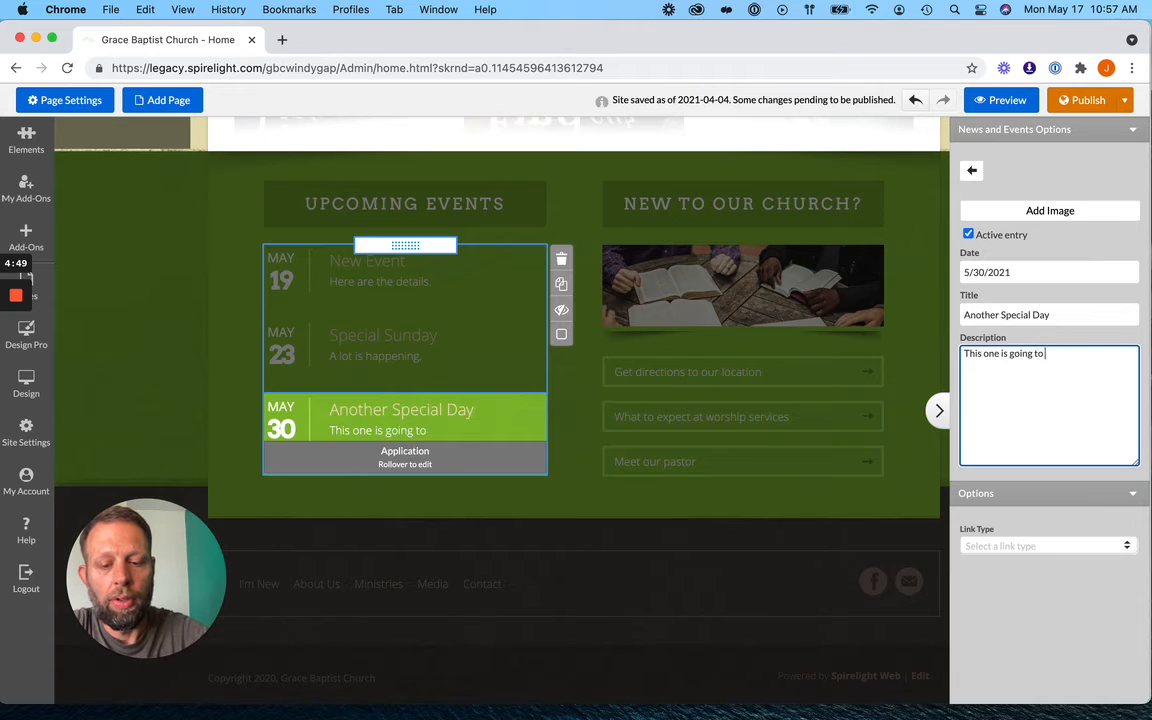
text( be amazing)
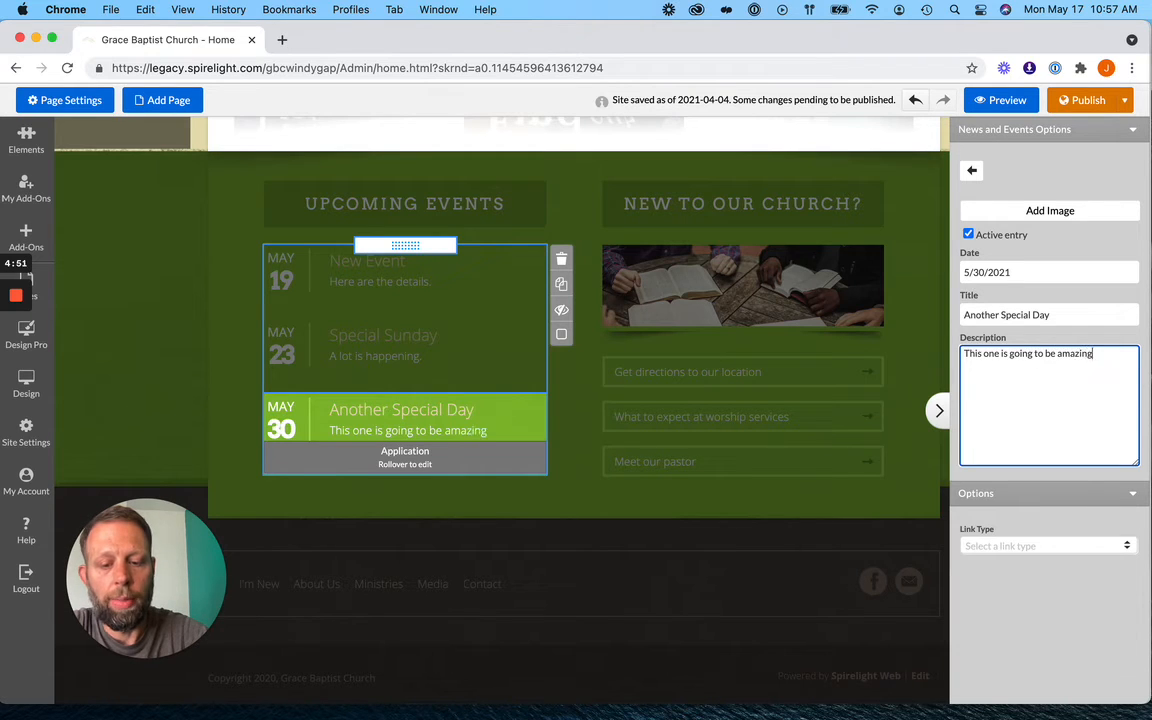
text(!)
click(1036, 589)
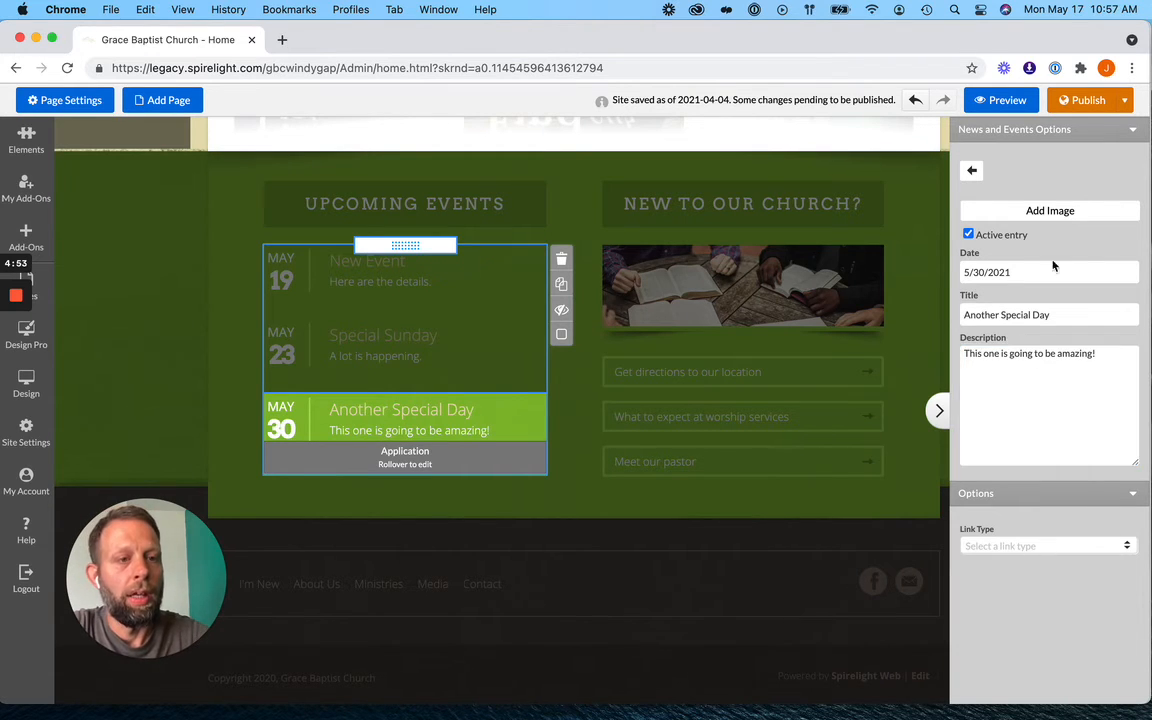
click(973, 169)
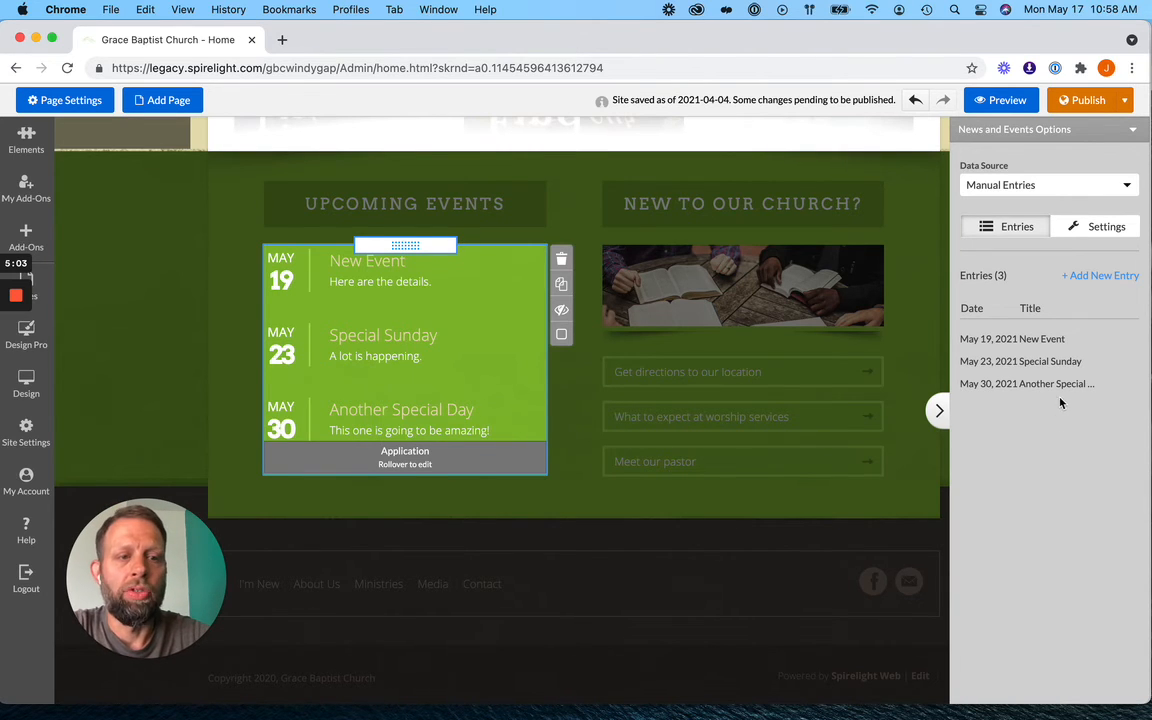
Delete the May 30 "Another Special Day" entry from the events list
mouse_move(1127, 386)
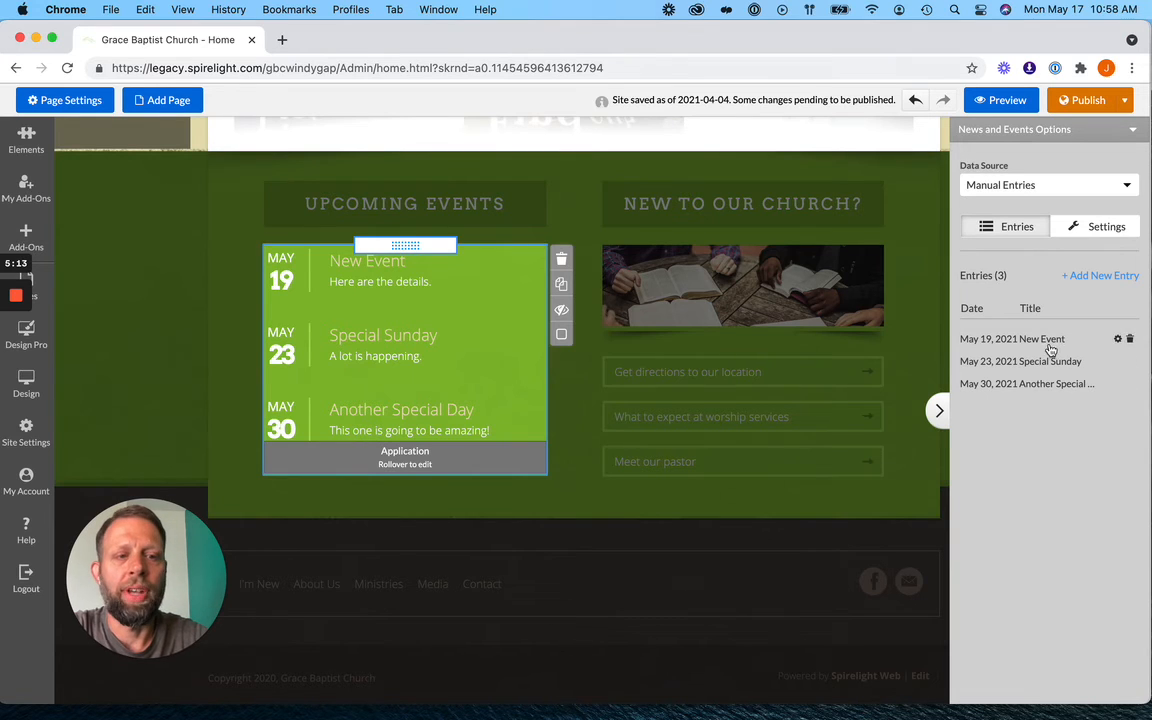
mouse_move(1067, 385)
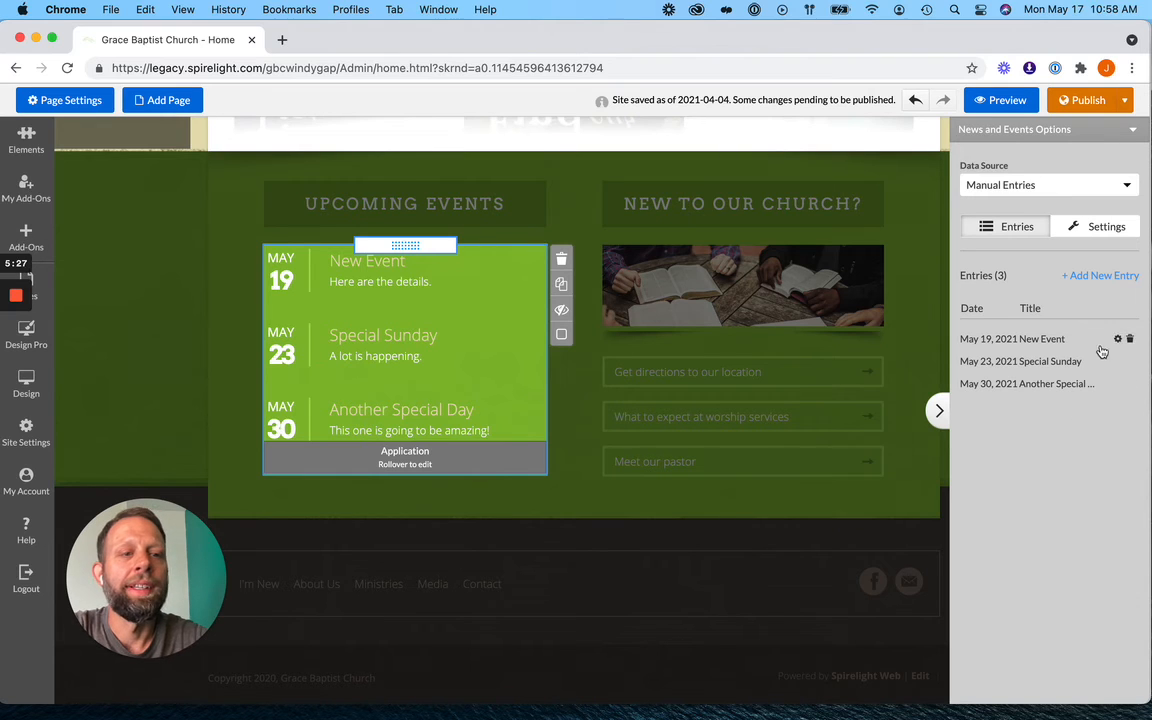
click(1127, 383)
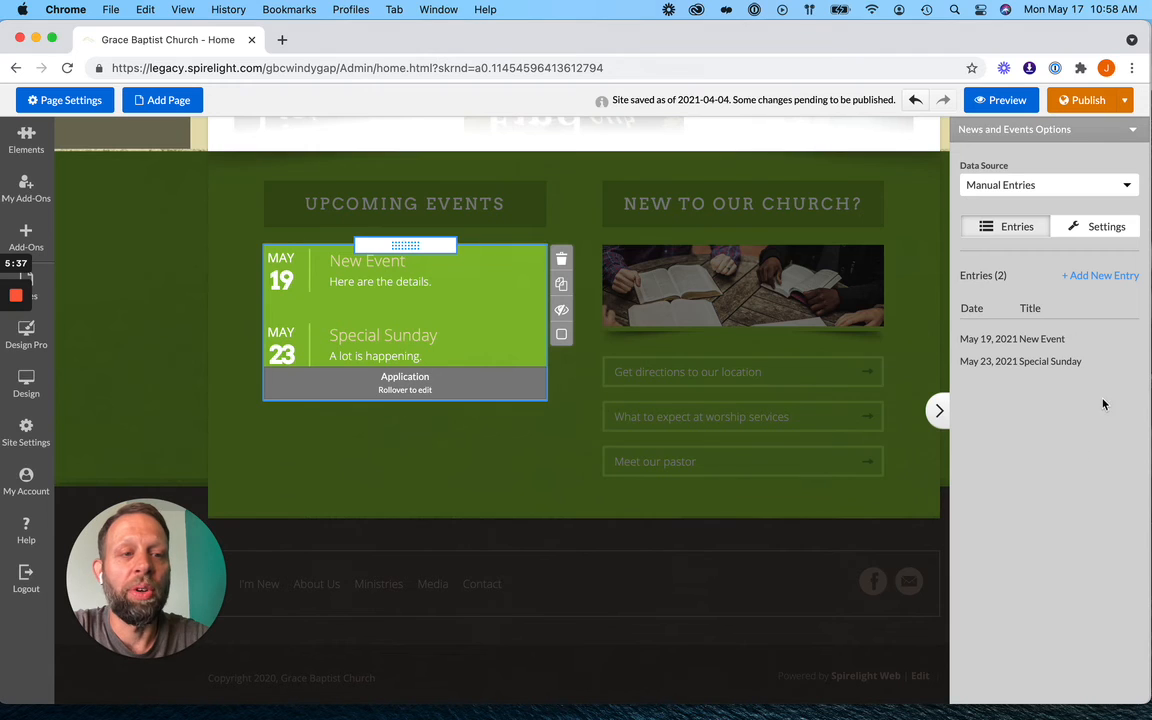
mouse_move(1125, 366)
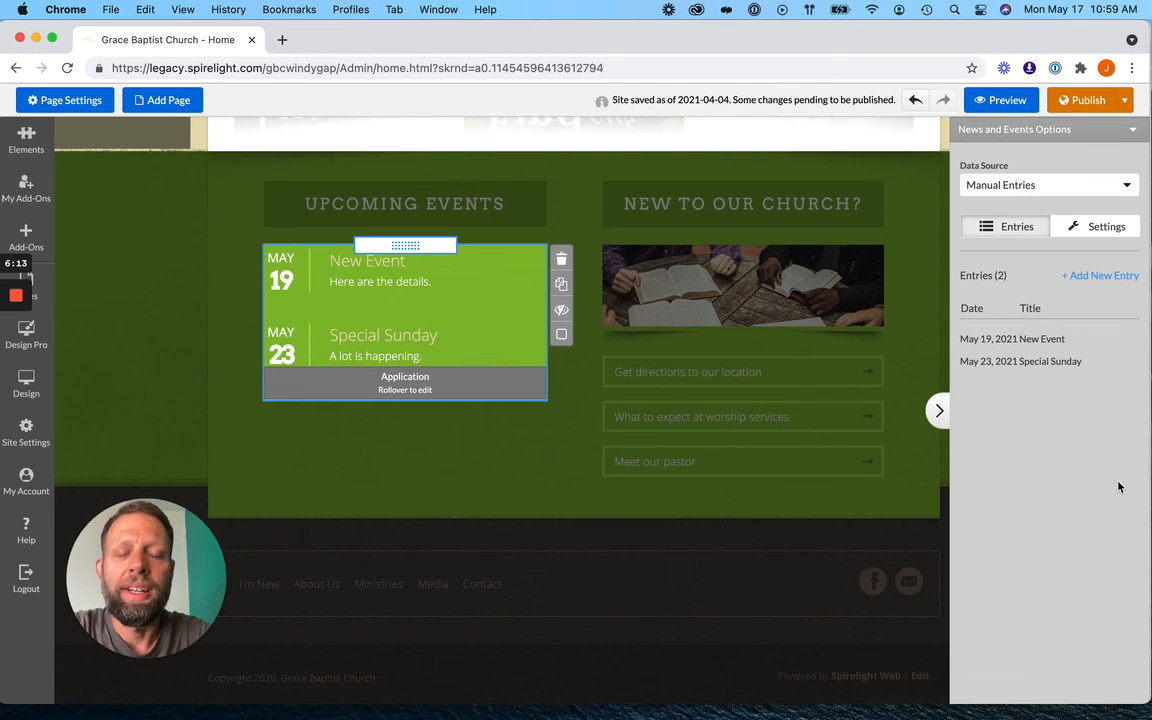
mouse_move(17, 298)
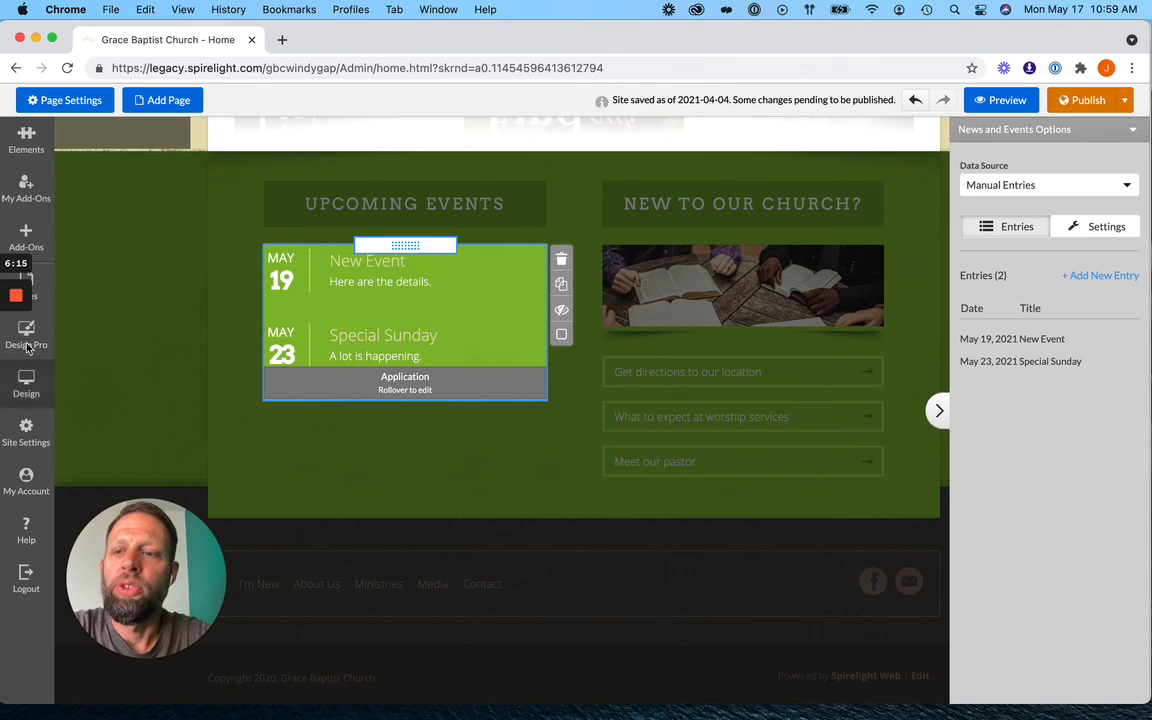